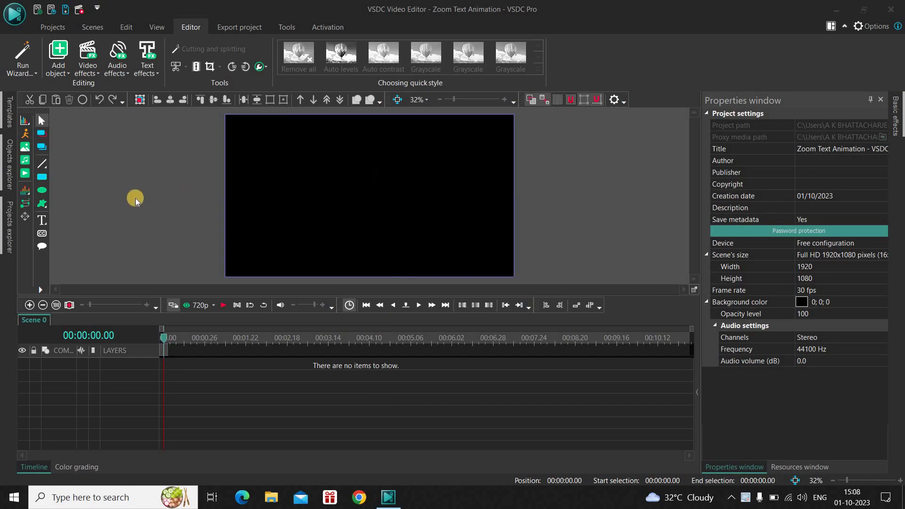
Step: Add a text object from the cursor position on a new layer and match its size to the parent scene
{"action": "mouse_move", "coordinate": [44, 219]}
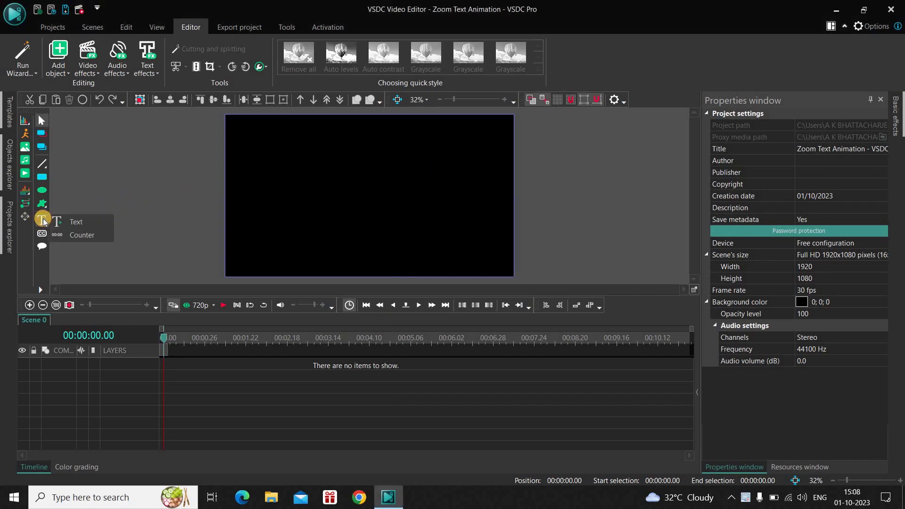
{"action": "left_click", "coordinate": [90, 221]}
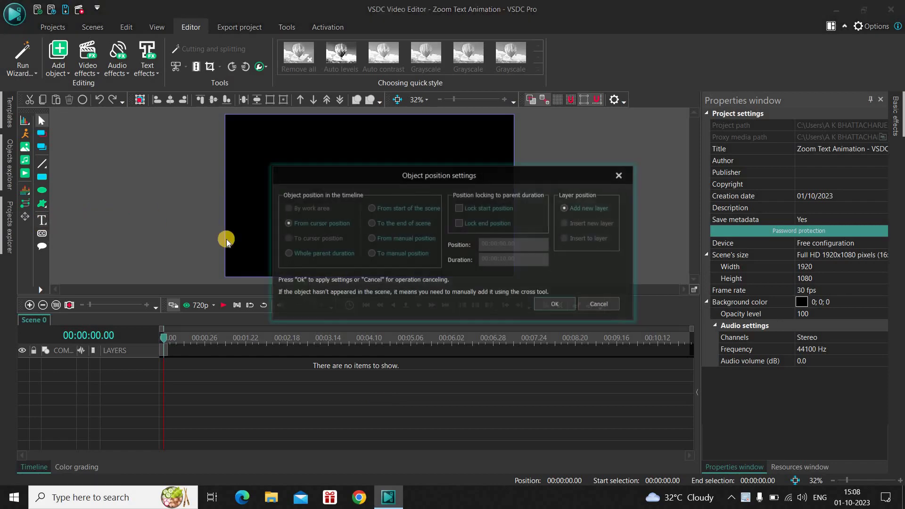
{"action": "left_click", "coordinate": [554, 303]}
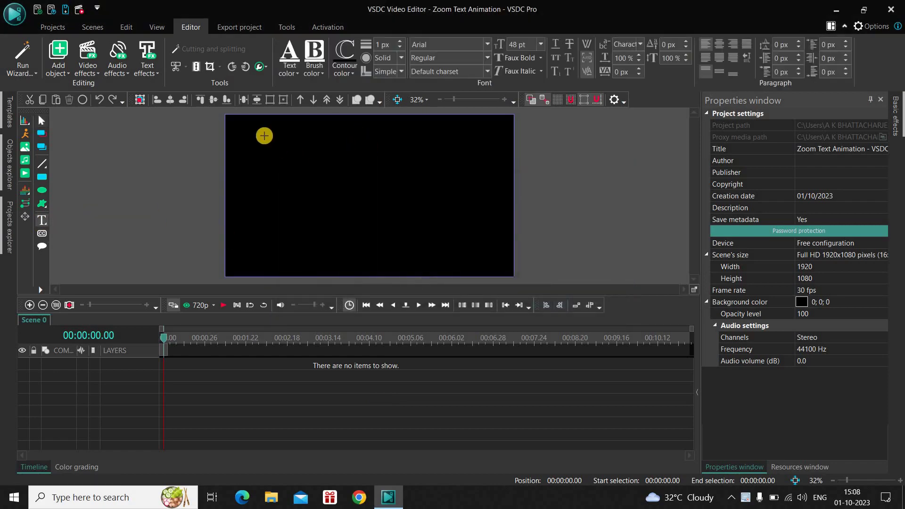
{"action": "left_click_drag", "start_coordinate": [273, 140], "coordinate": [415, 225]}
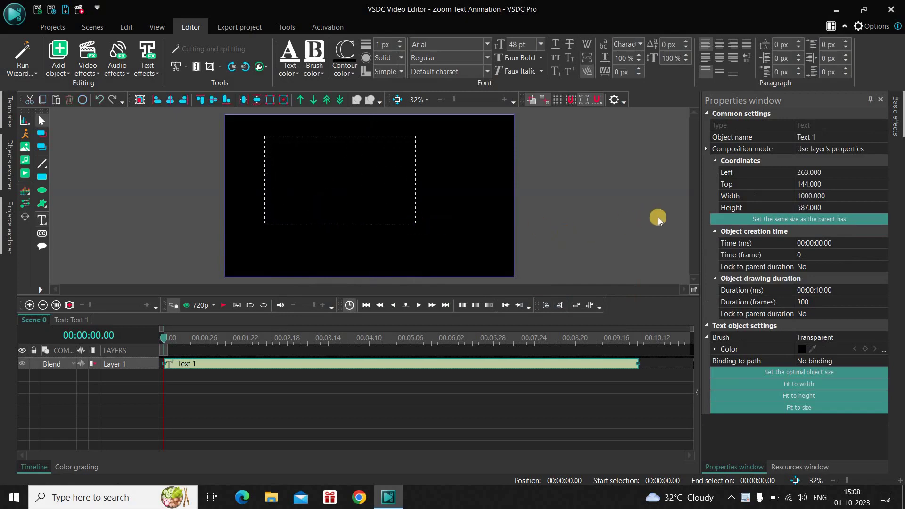
{"action": "left_click", "coordinate": [733, 222]}
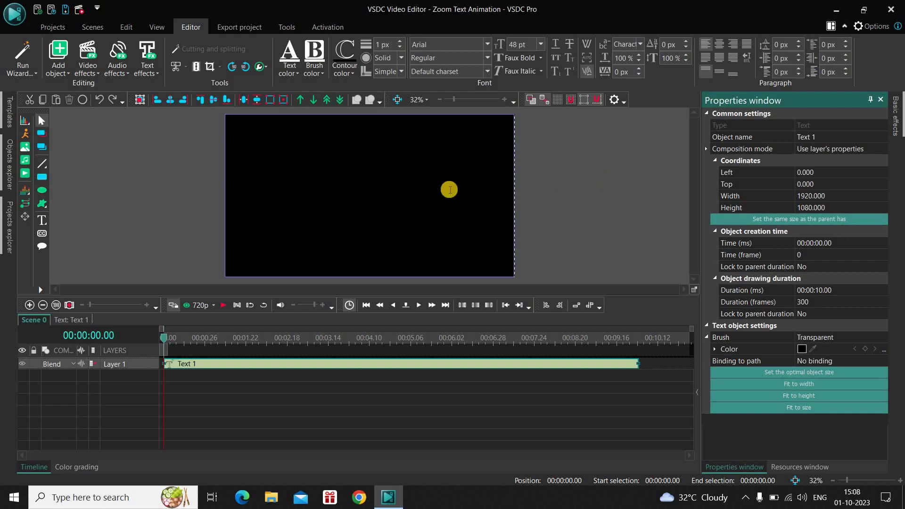
Step: Enter HELLO in the text object and set its font to Montserrat Black
{"action": "left_click", "coordinate": [432, 182]}
{"action": "type", "text": "HELLO"}
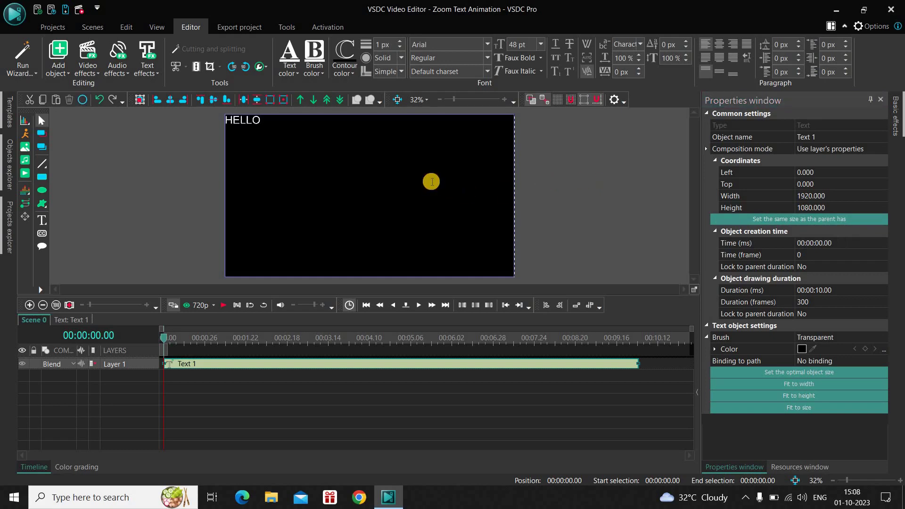
{"action": "key", "text": "ctrl+a"}
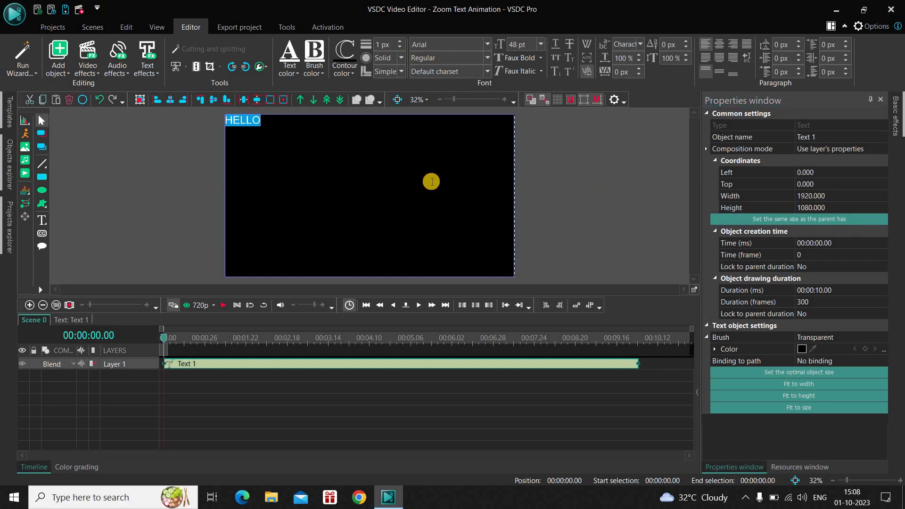
{"action": "left_click", "coordinate": [459, 47]}
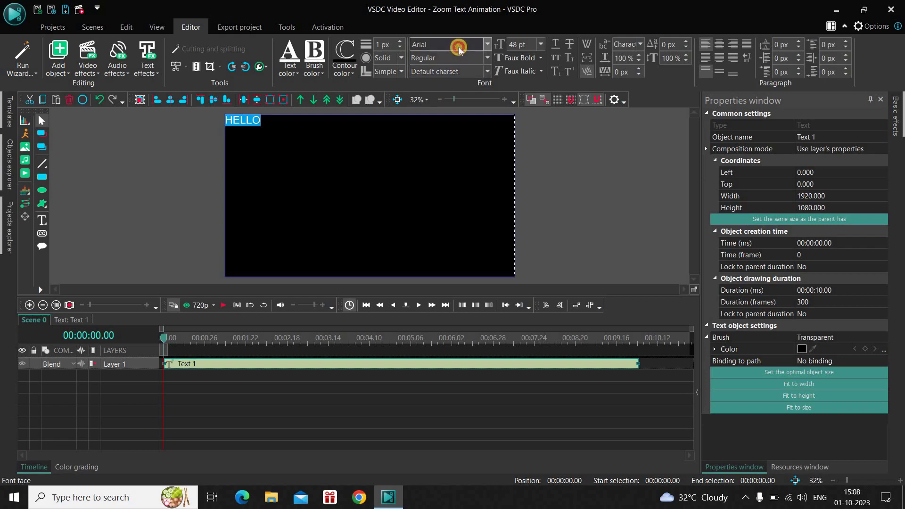
{"action": "type", "text": "Montserrat Black"}
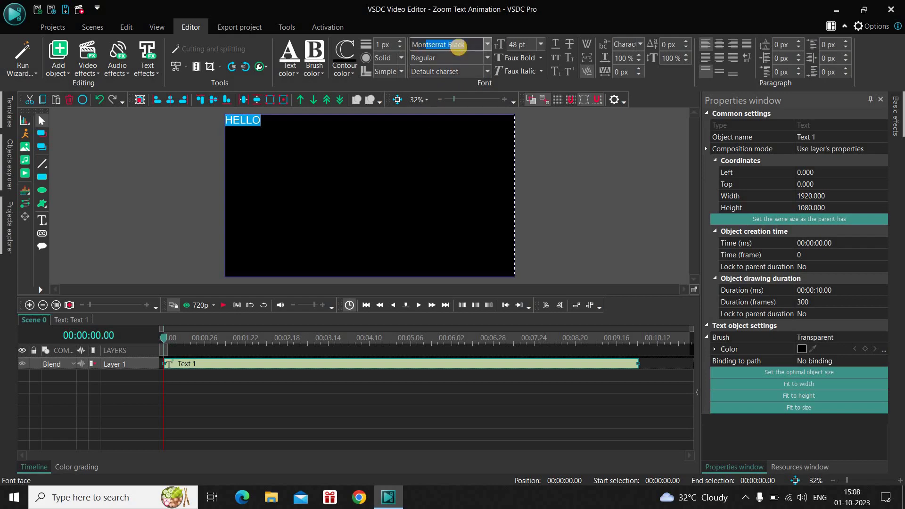
{"action": "key", "text": "Return"}
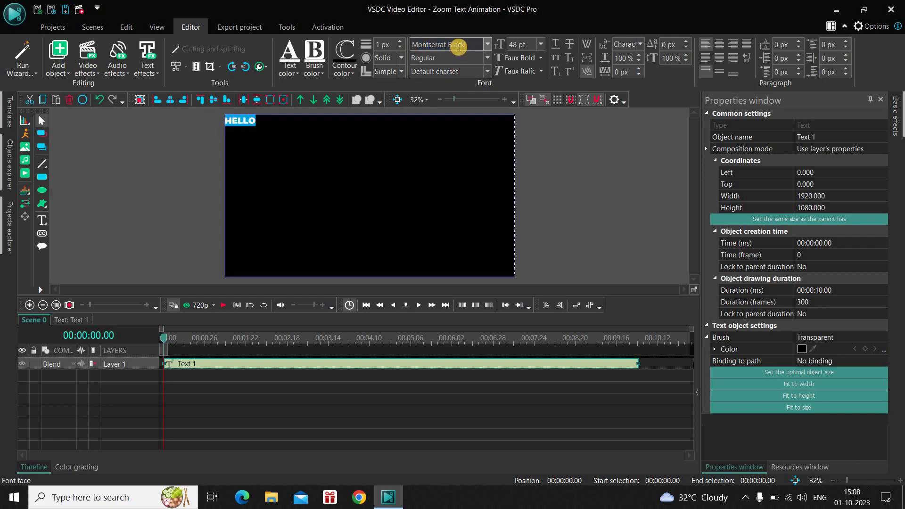
Step: Set the font size of HELLO to 250 pt and centre the text horizontally and vertically
{"action": "left_click", "coordinate": [525, 46]}
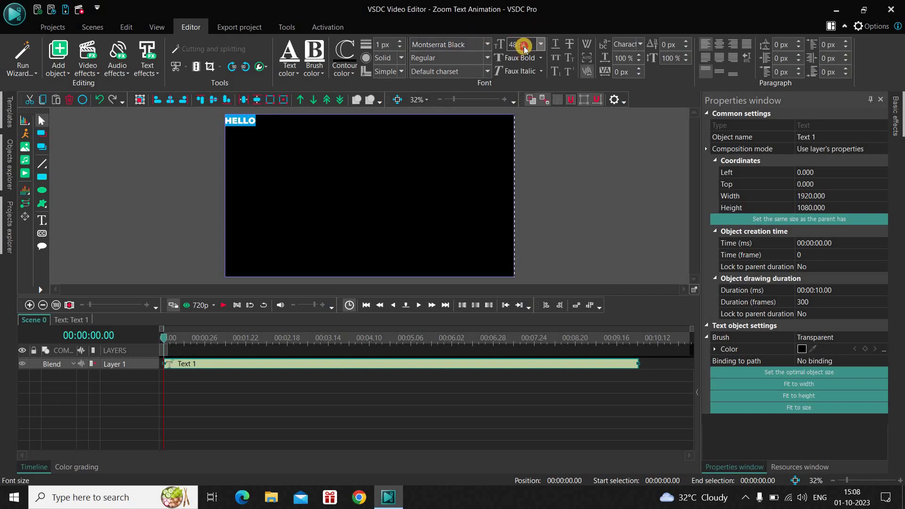
{"action": "key", "text": "BackSpace"}
{"action": "type", "text": "250"}
{"action": "key", "text": "Return"}
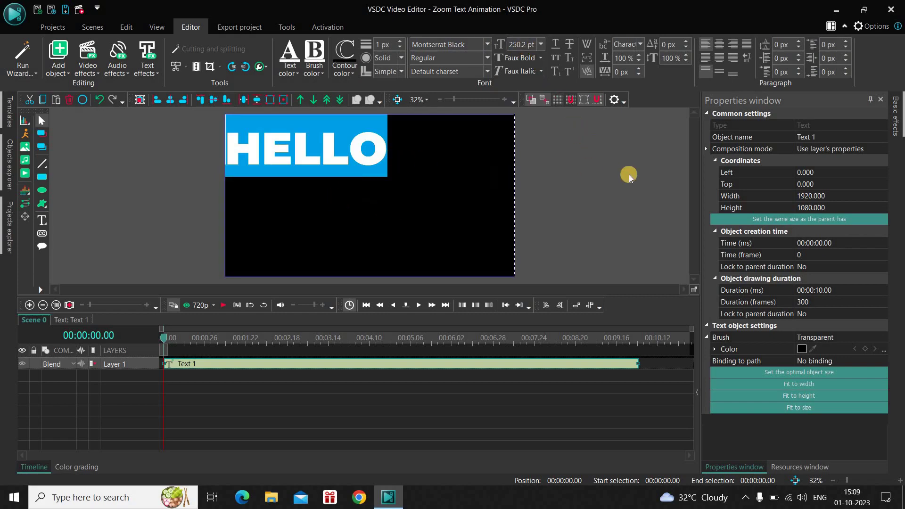
{"action": "left_click", "coordinate": [720, 48]}
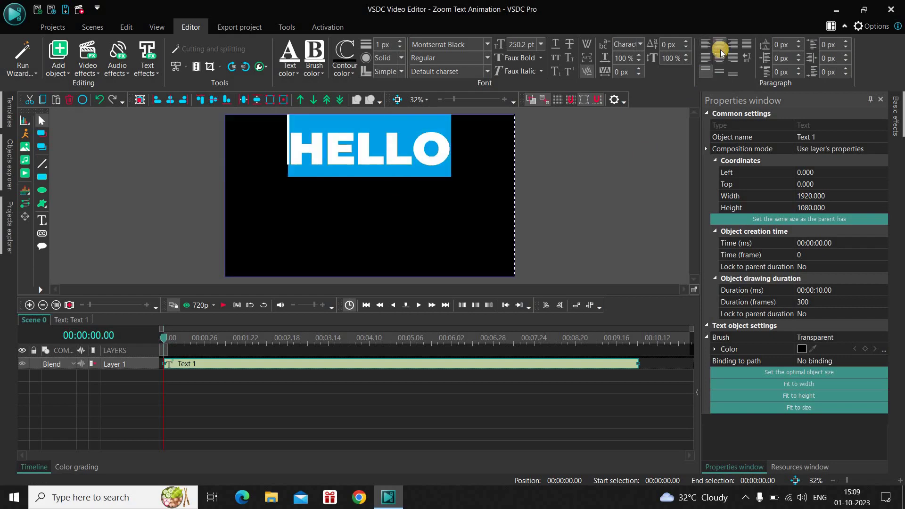
{"action": "left_click", "coordinate": [719, 72]}
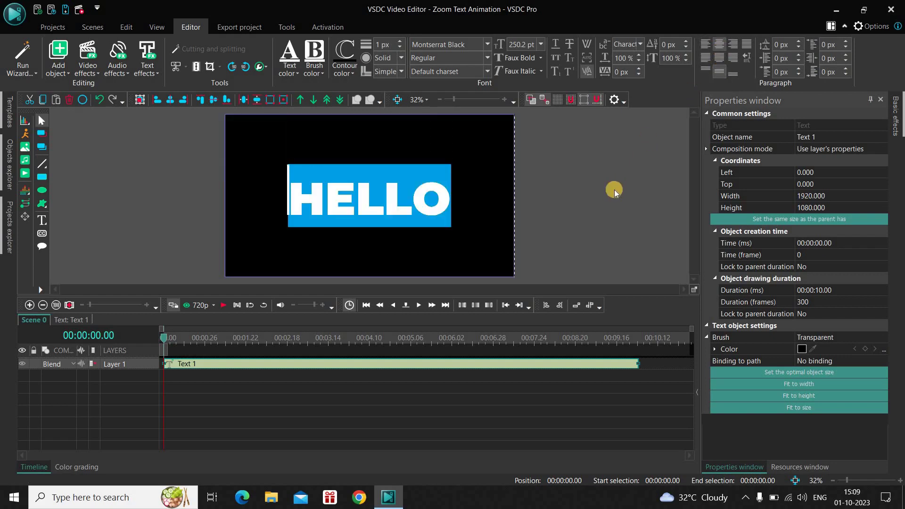
{"action": "left_click", "coordinate": [503, 403]}
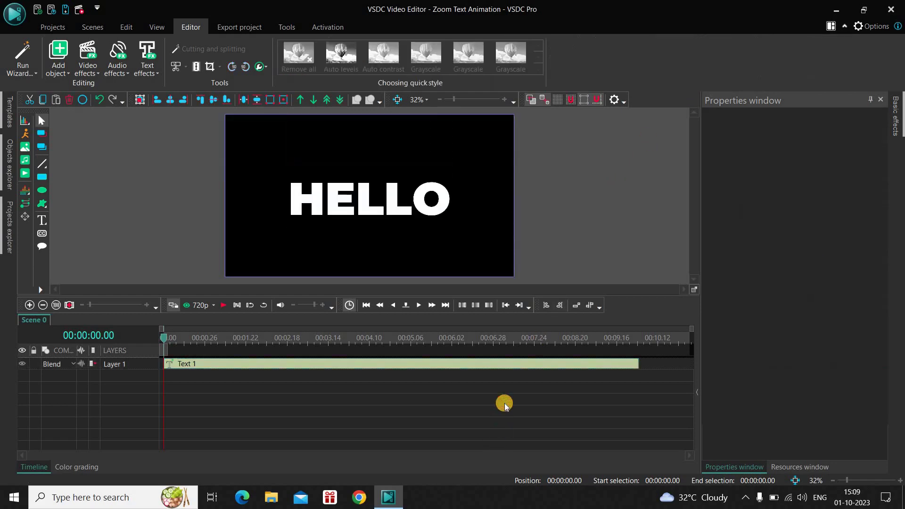
Step: Set the HELLO text object's drawing duration to 00:00:01.00
{"action": "left_click", "coordinate": [494, 368]}
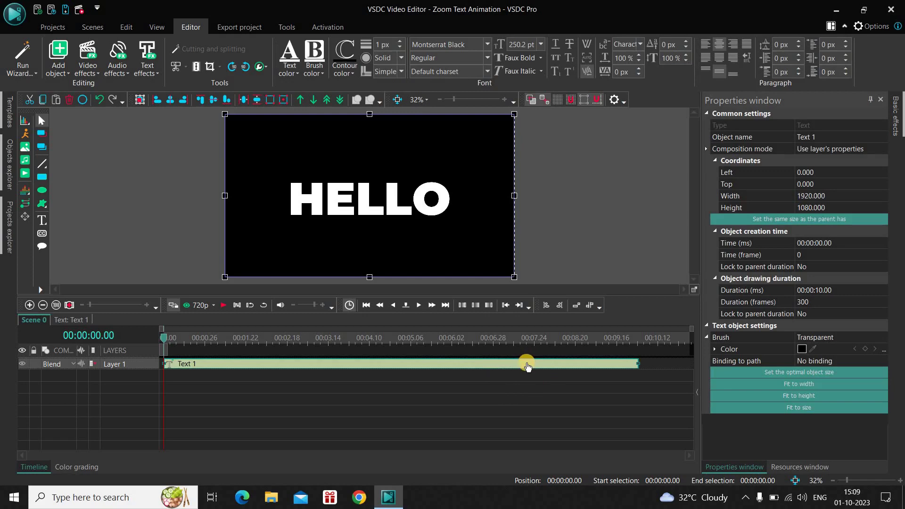
{"action": "left_click", "coordinate": [744, 291]}
{"action": "left_click", "coordinate": [838, 290]}
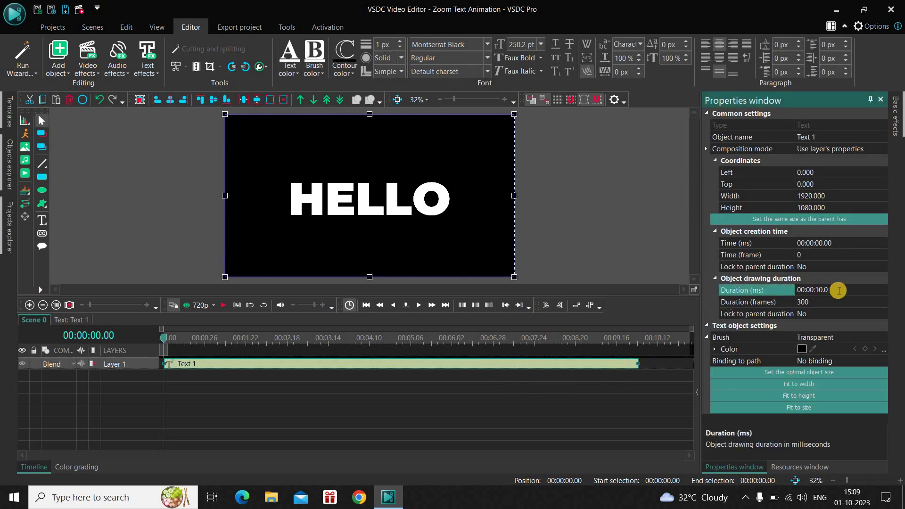
{"action": "key", "text": "BackSpace"}
{"action": "key", "text": "BackSpace"}
{"action": "key", "text": "BackSpace"}
{"action": "key", "text": "BackSpace"}
{"action": "type", "text": "01.00"}
{"action": "key", "text": "Return"}
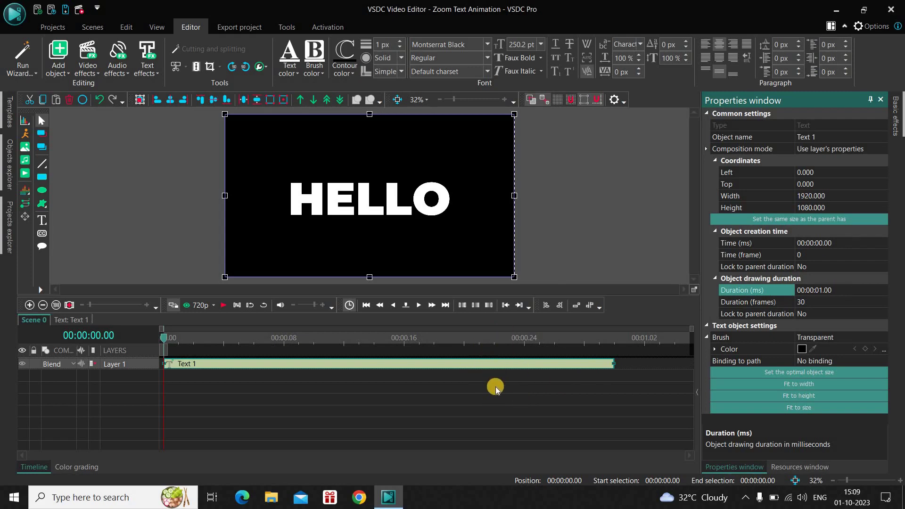
Step: Duplicate the HELLO text object three times on the timeline
{"action": "left_click", "coordinate": [441, 367]}
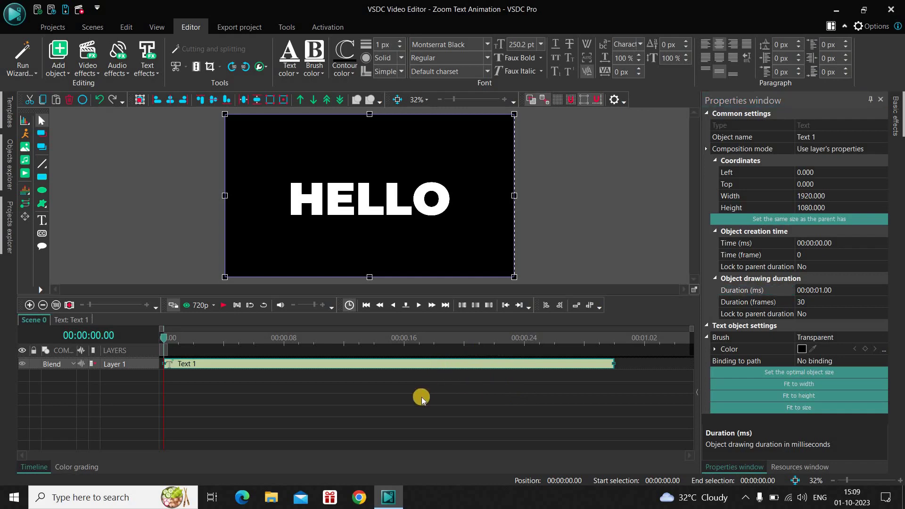
{"action": "key", "text": "ctrl+v"}
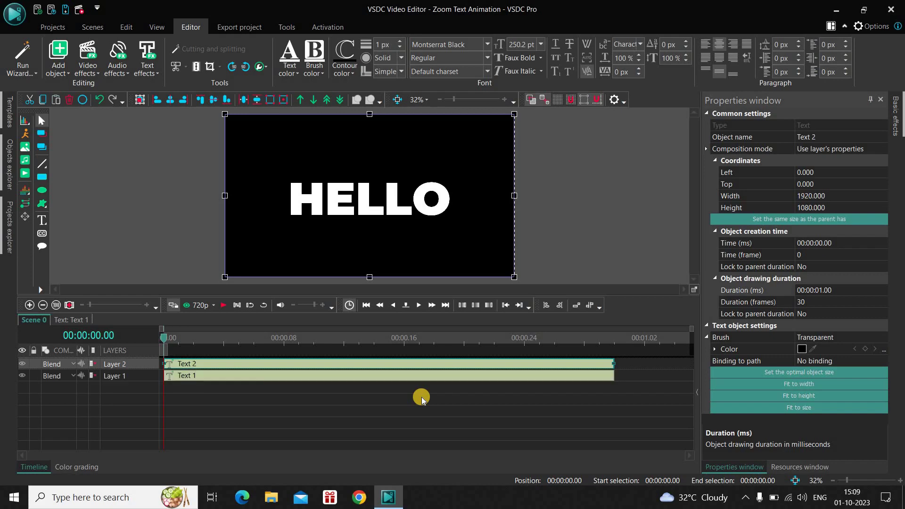
{"action": "key", "text": "ctrl+v"}
{"action": "key", "text": "ctrl+v"}
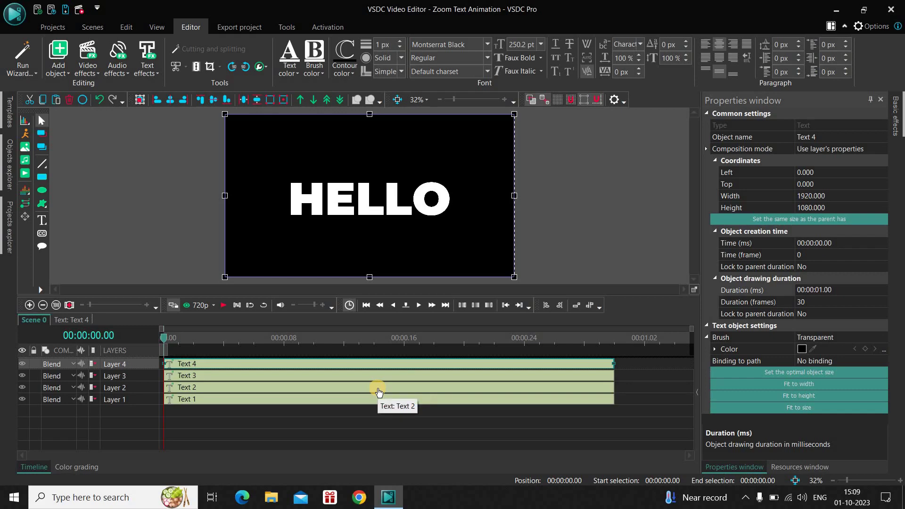
Step: Line up the three copies end to end after the original text clip on Layer 1
{"action": "left_click_drag", "start_coordinate": [379, 390], "coordinate": [395, 396]}
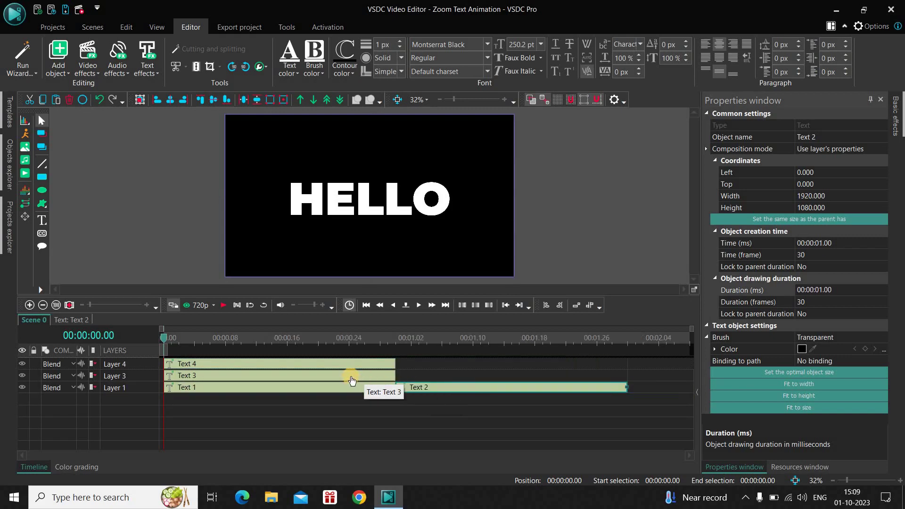
{"action": "left_click_drag", "start_coordinate": [353, 380], "coordinate": [372, 384]}
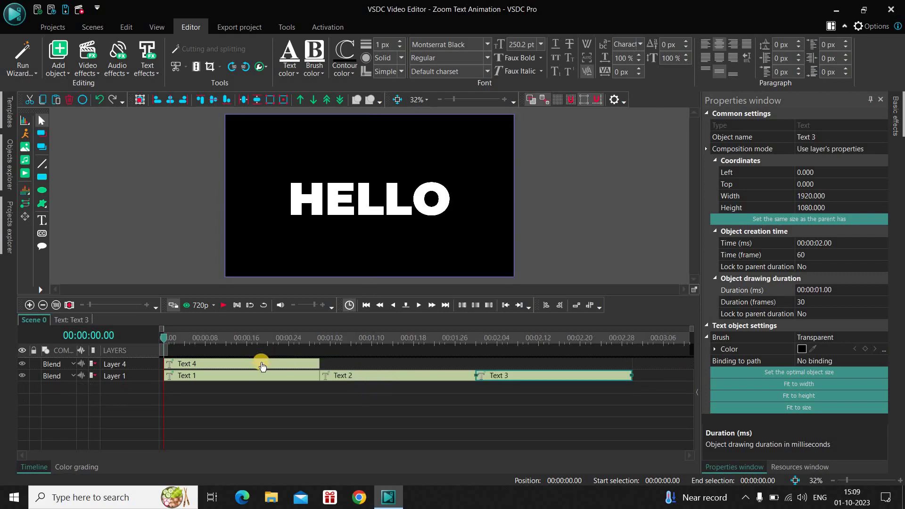
{"action": "left_click_drag", "start_coordinate": [263, 367], "coordinate": [289, 372]}
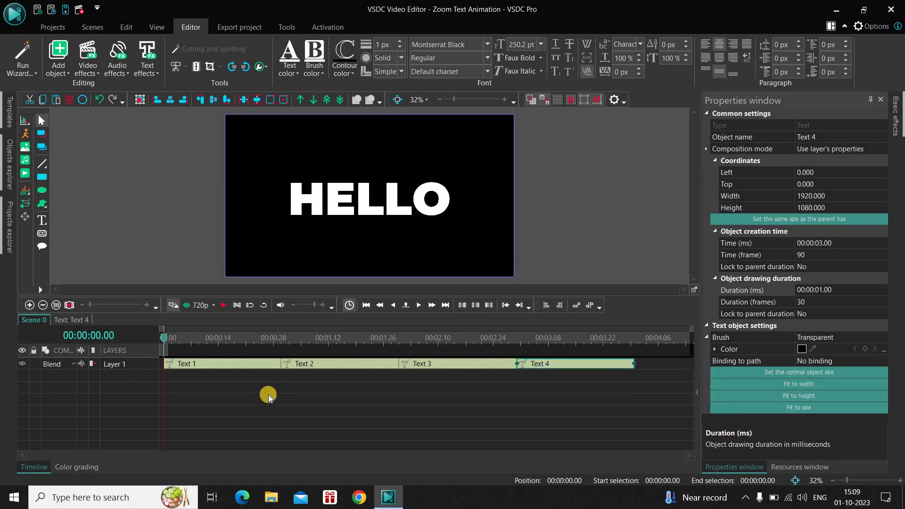
Step: Replace the wording of the second text clip with HOW
{"action": "left_click", "coordinate": [339, 335]}
{"action": "left_click", "coordinate": [353, 367]}
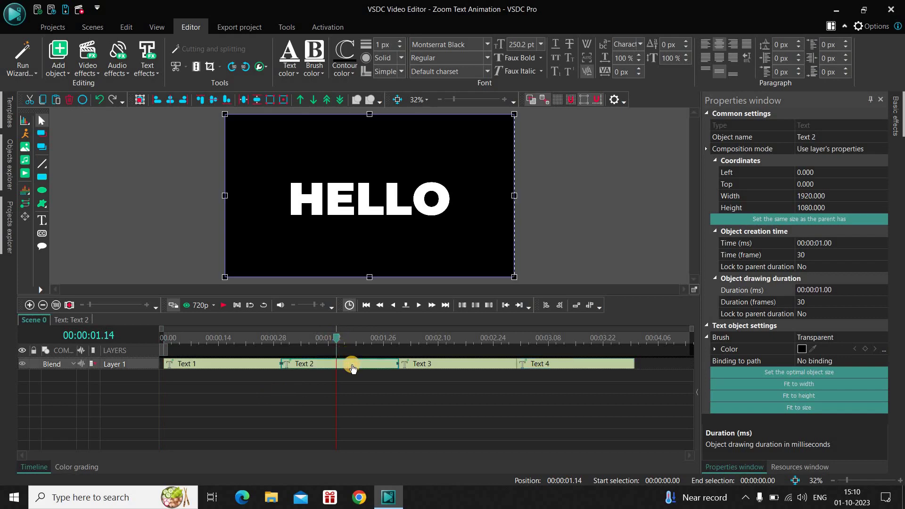
{"action": "left_click", "coordinate": [470, 204]}
{"action": "double_click", "coordinate": [470, 205]}
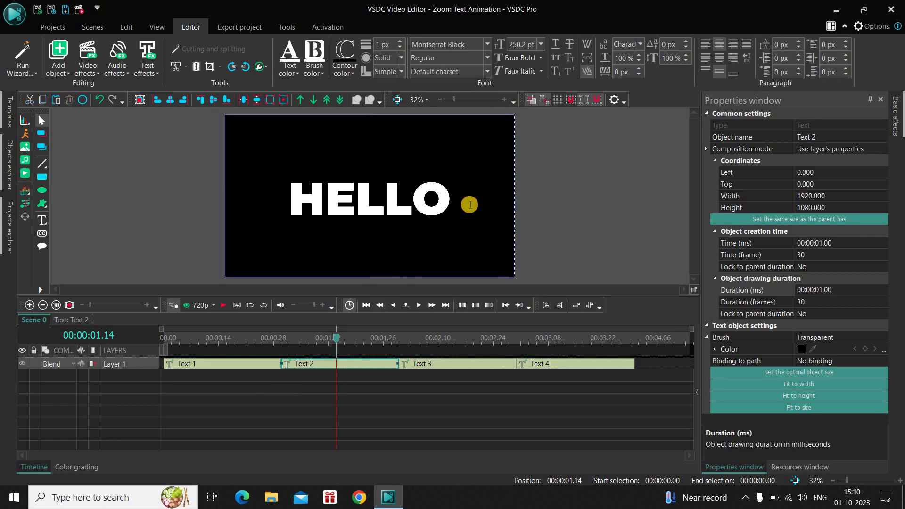
{"action": "left_click", "coordinate": [469, 205]}
{"action": "key", "text": "ctrl+a"}
{"action": "key", "text": "BackSpace"}
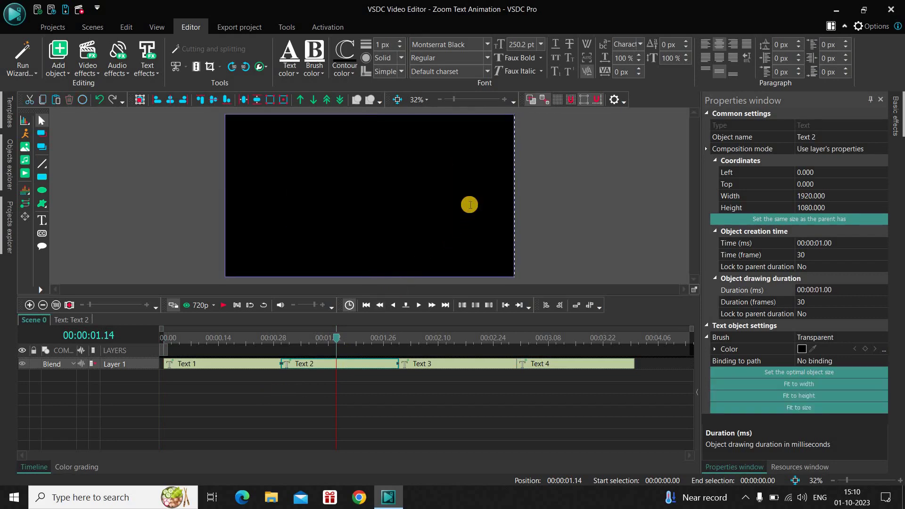
{"action": "type", "text": "HOW"}
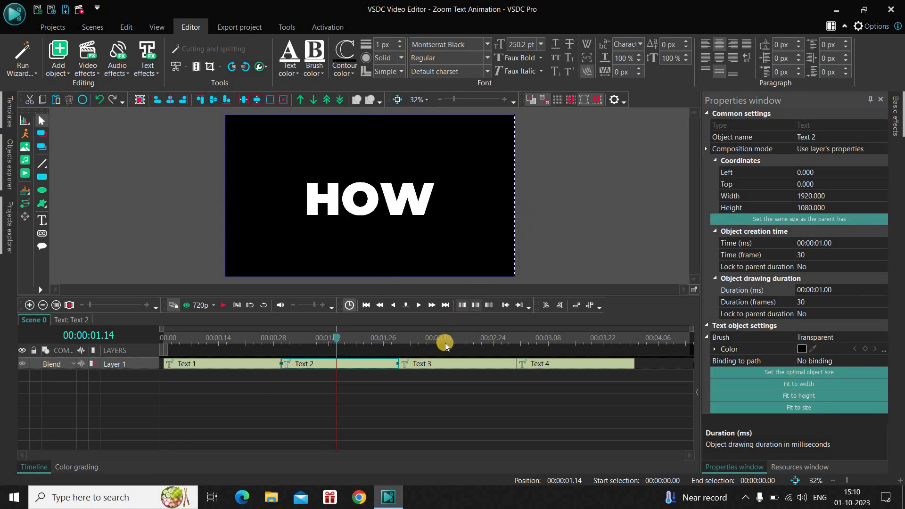
Step: Replace the wording of the third text clip with ARE
{"action": "left_click", "coordinate": [463, 333]}
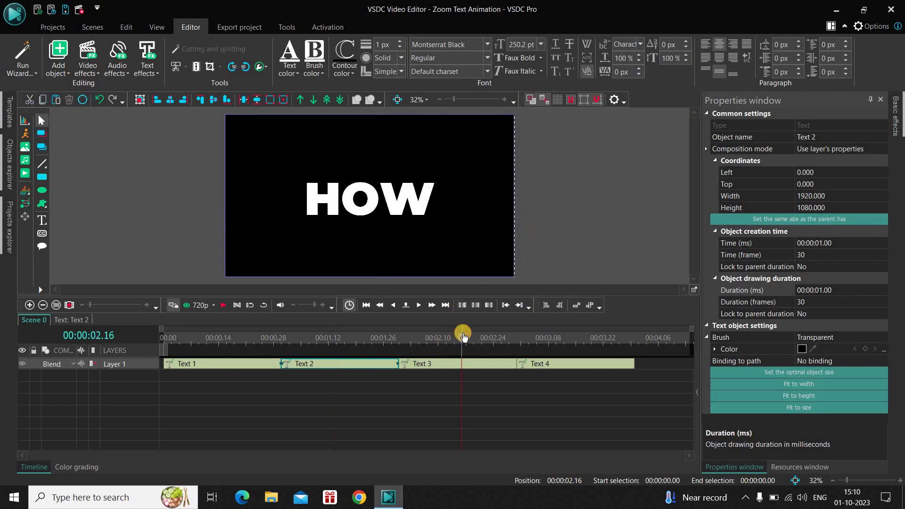
{"action": "left_click", "coordinate": [485, 366]}
{"action": "left_click", "coordinate": [464, 199]}
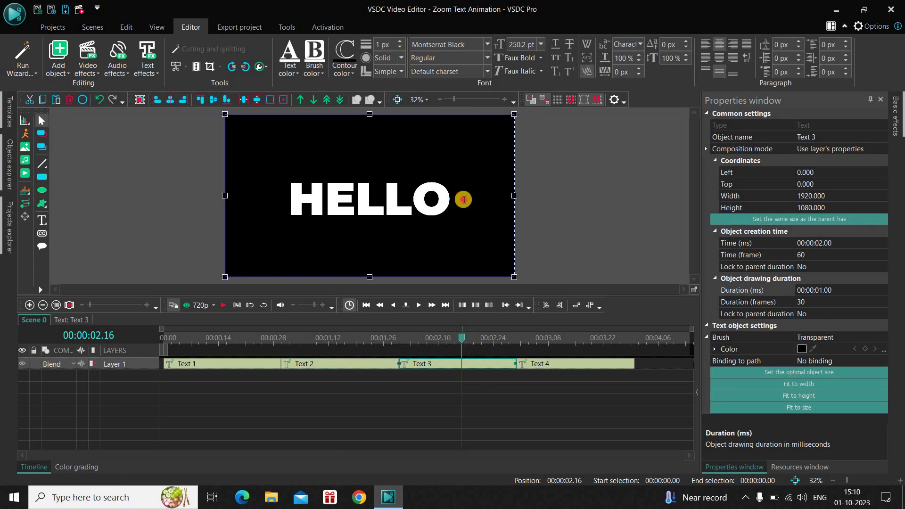
{"action": "left_click", "coordinate": [464, 200]}
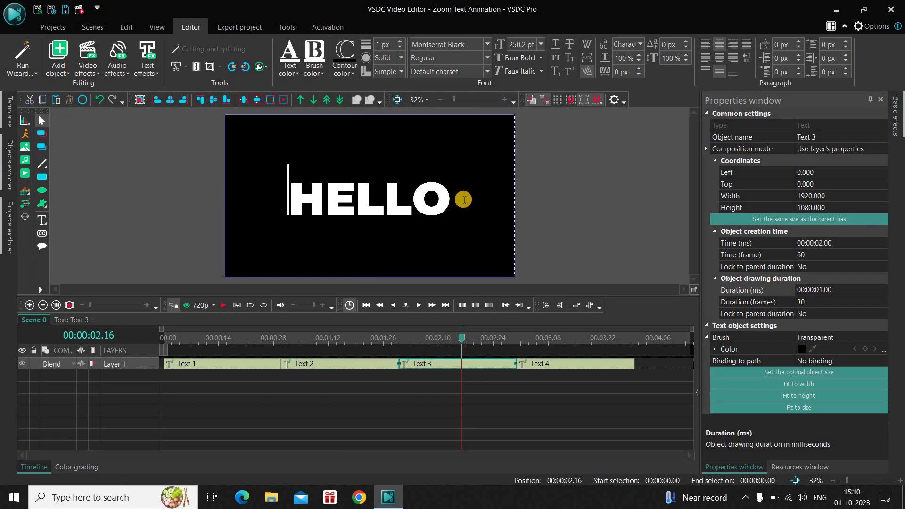
{"action": "key", "text": "End"}
{"action": "key", "text": "ctrl+a"}
{"action": "key", "text": "Delete"}
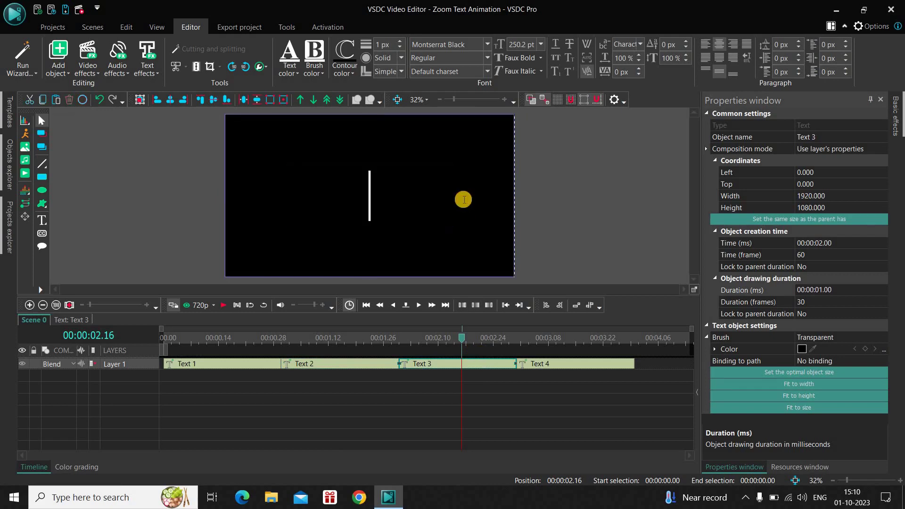
{"action": "type", "text": "ARE"}
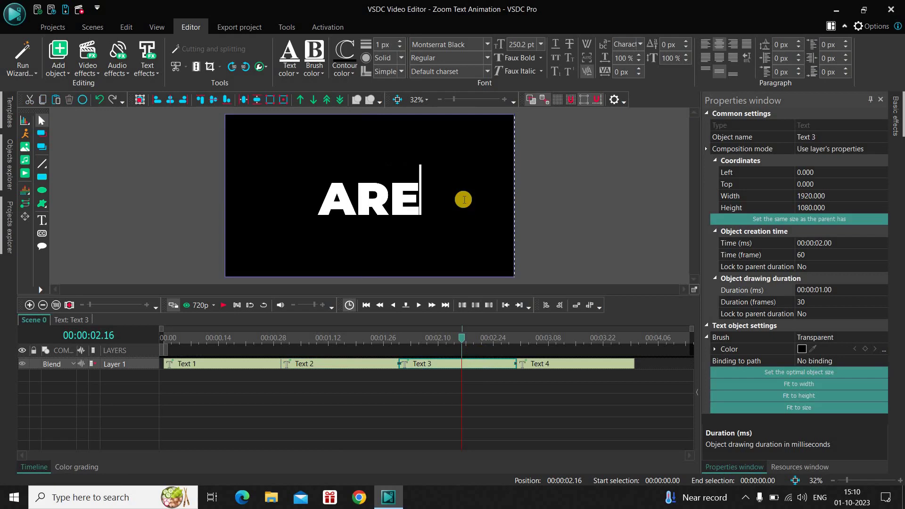
{"action": "left_click", "coordinate": [520, 412]}
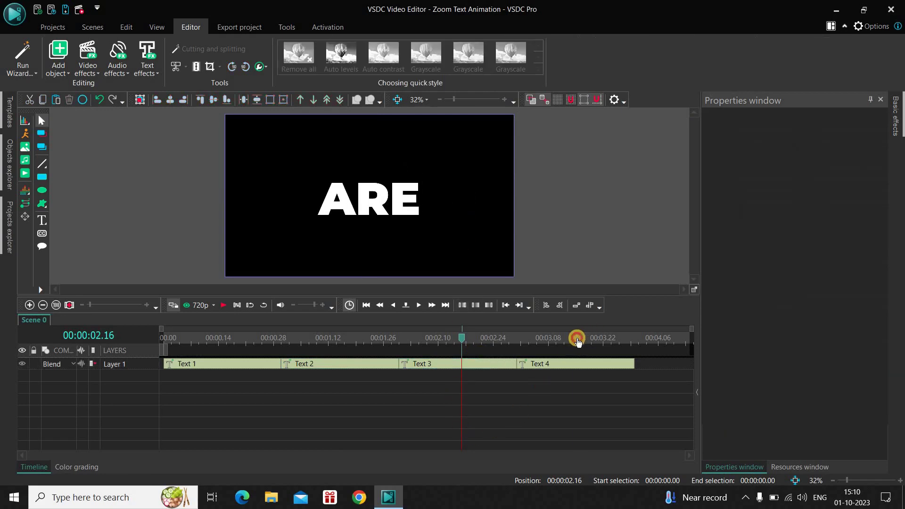
Step: Replace the wording of the fourth text clip with YOU
{"action": "left_click", "coordinate": [576, 338]}
{"action": "left_click", "coordinate": [593, 363]}
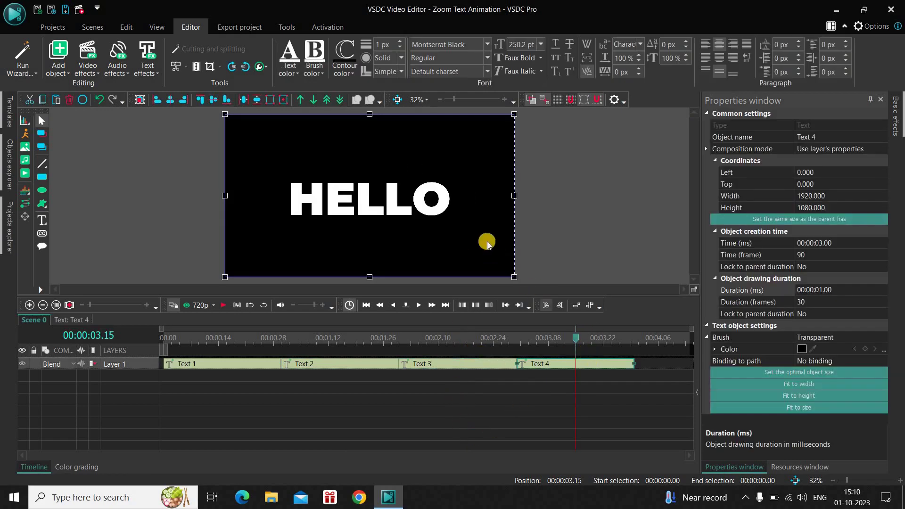
{"action": "left_click", "coordinate": [466, 207]}
{"action": "double_click", "coordinate": [466, 206]}
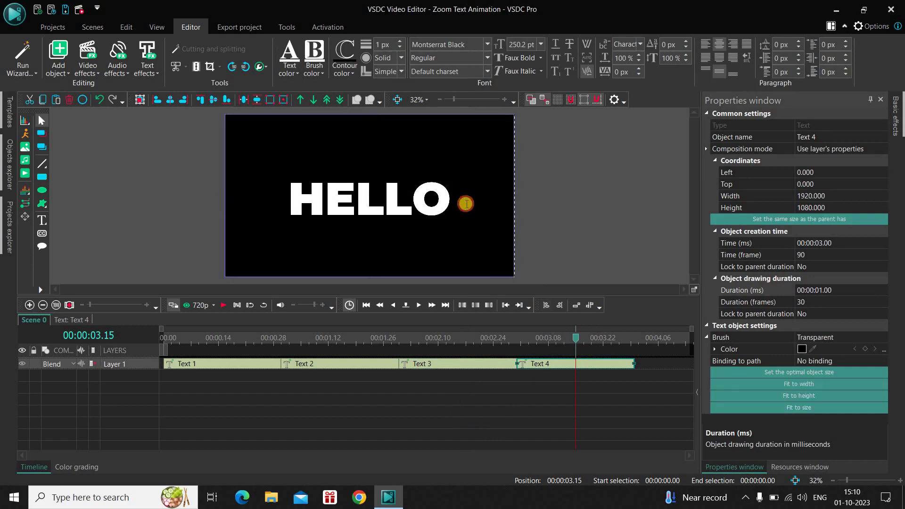
{"action": "key", "text": "ctrl+a"}
{"action": "key", "text": "BackSpace"}
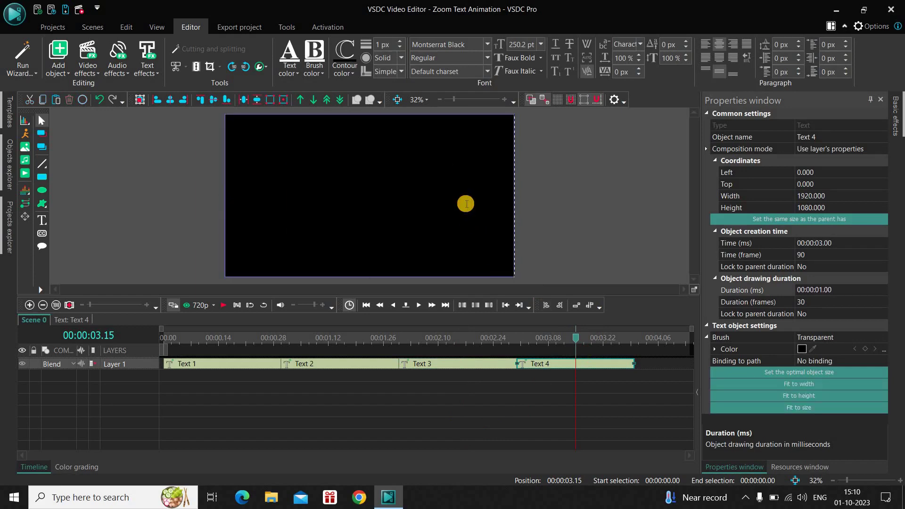
{"action": "type", "text": "YOU"}
{"action": "left_click", "coordinate": [327, 406]}
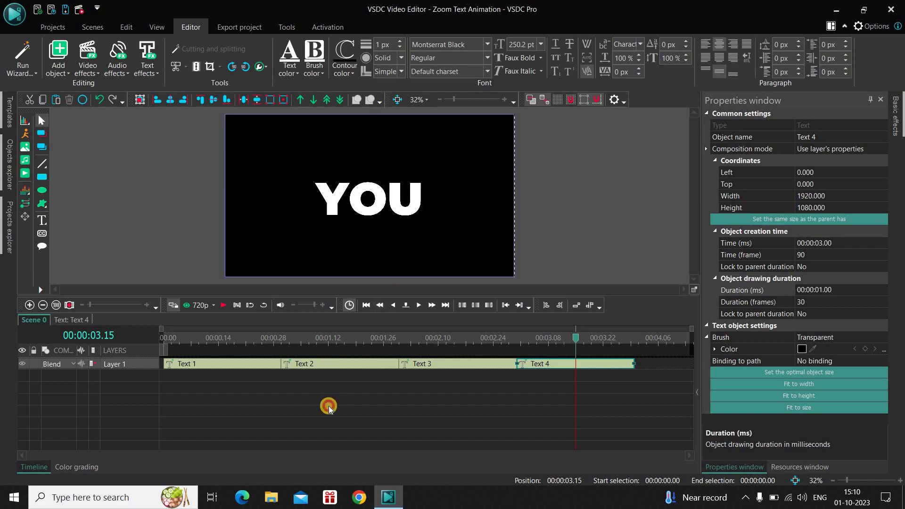
Step: Play the four-word text sequence from the beginning of the timeline and return to the start
{"action": "left_click", "coordinate": [163, 339]}
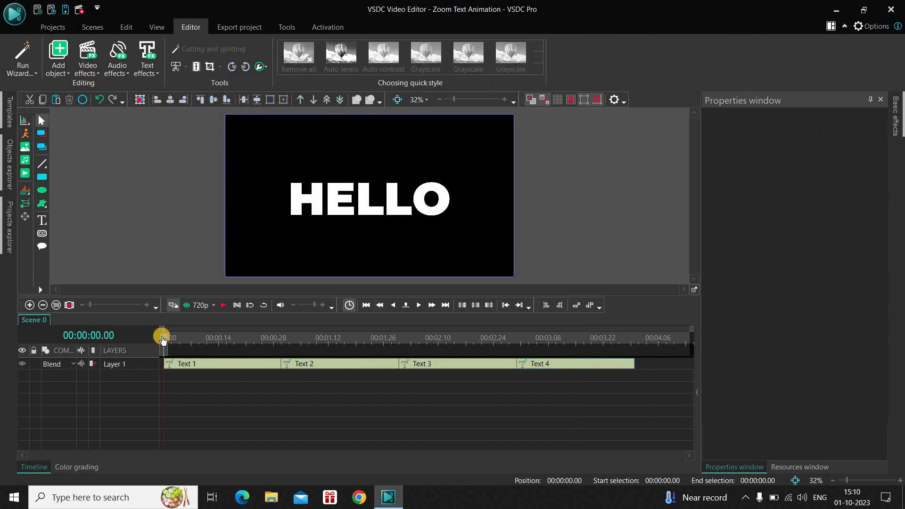
{"action": "key", "text": "space"}
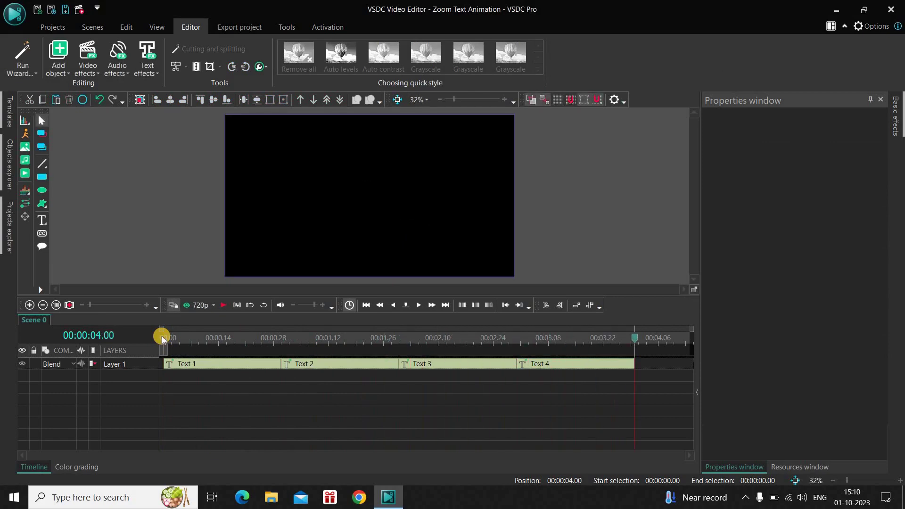
{"action": "left_click", "coordinate": [163, 338]}
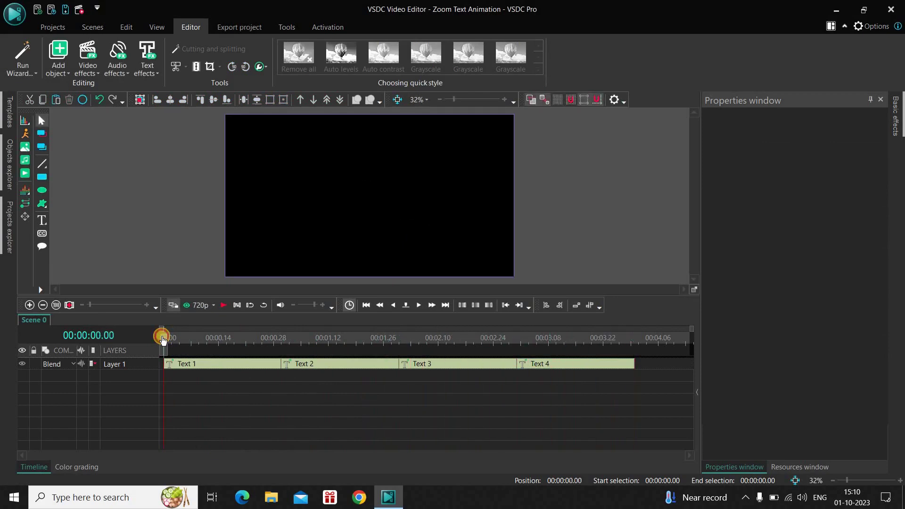
Step: Open the first text clip (HELLO) and apply the Zoom transform effect to it
{"action": "left_click", "coordinate": [203, 370]}
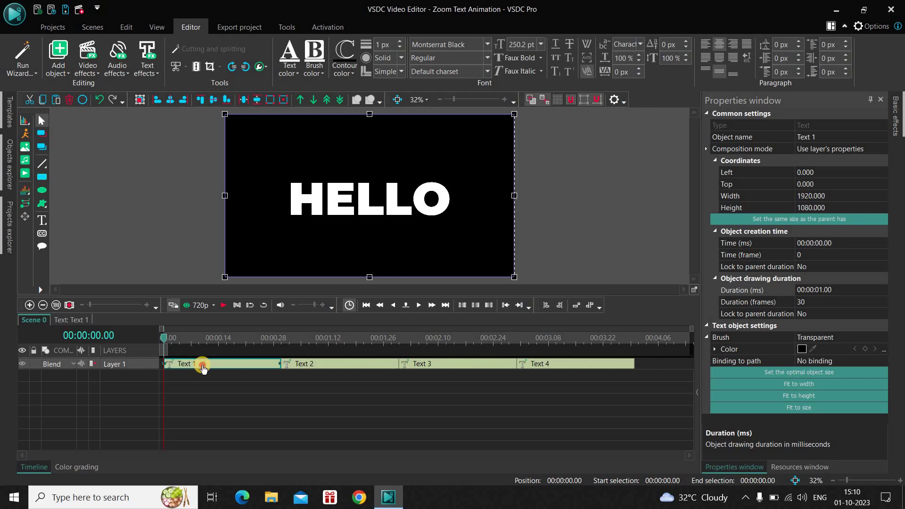
{"action": "double_click", "coordinate": [202, 366]}
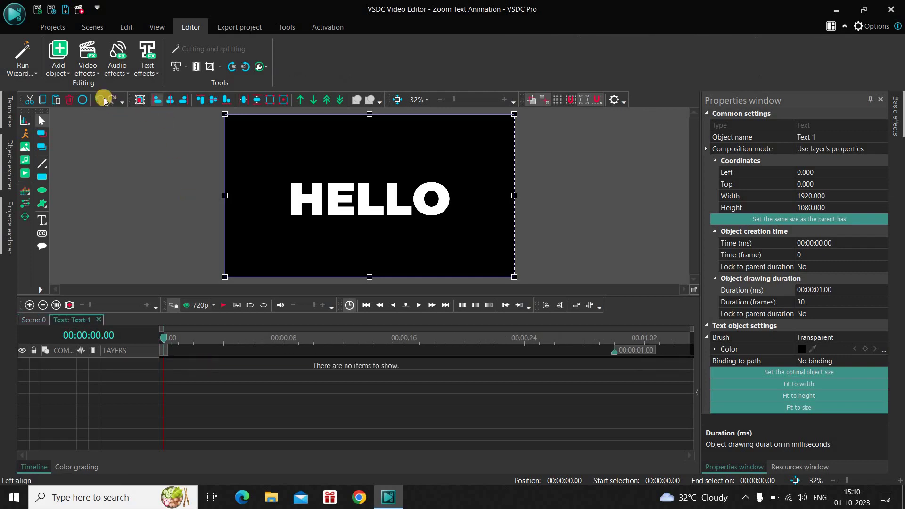
{"action": "left_click", "coordinate": [87, 61]}
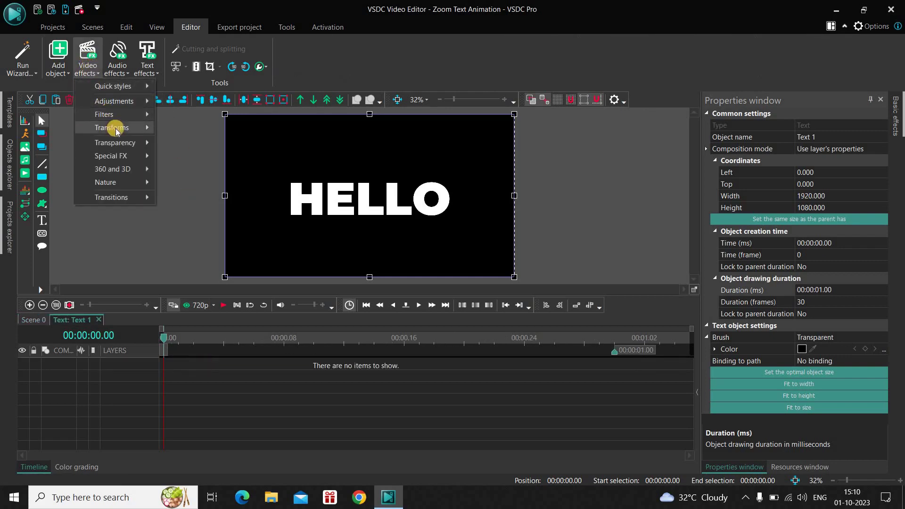
{"action": "mouse_move", "coordinate": [116, 128]}
{"action": "left_click", "coordinate": [199, 210]}
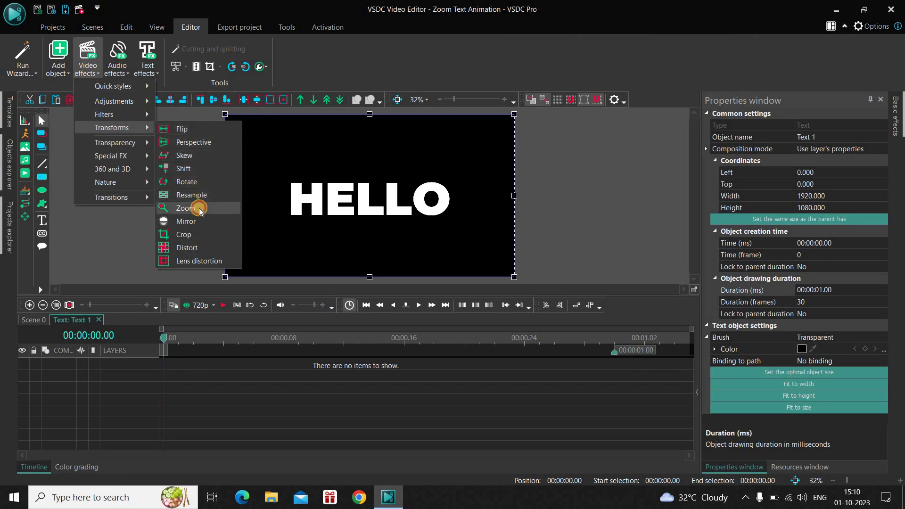
{"action": "left_click", "coordinate": [564, 305]}
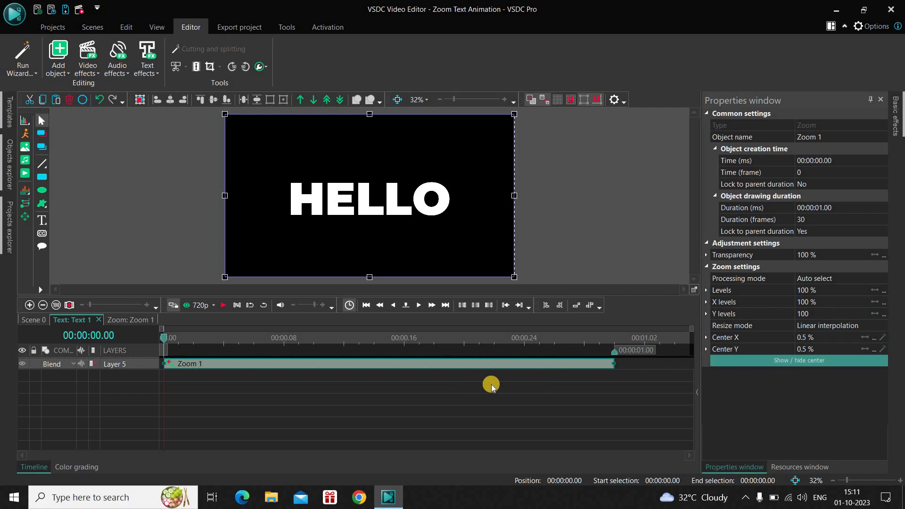
Step: Set the Zoom effect's drawing duration to 00:00:00.15, which is 15 frames
{"action": "left_click", "coordinate": [877, 209]}
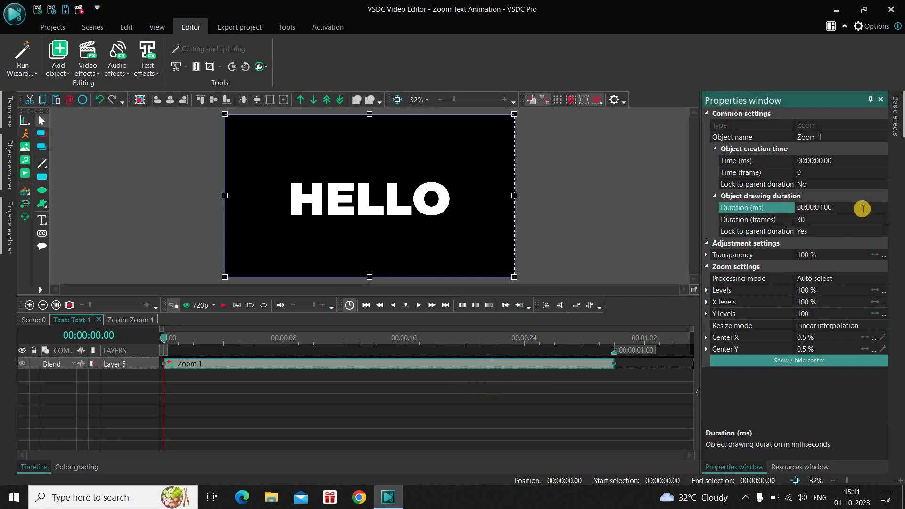
{"action": "key", "text": "BackSpace"}
{"action": "key", "text": "BackSpace"}
{"action": "key", "text": "BackSpace"}
{"action": "type", "text": "015"}
{"action": "key", "text": "Return"}
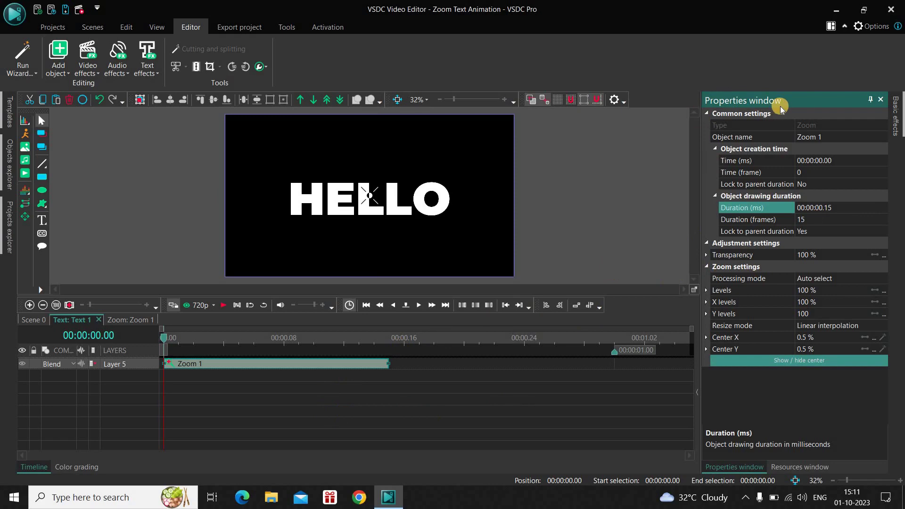
Step: Set the Zoom effect's Levels to 500; 100 % so HELLO shrinks from oversized to normal size
{"action": "left_click", "coordinate": [739, 291]}
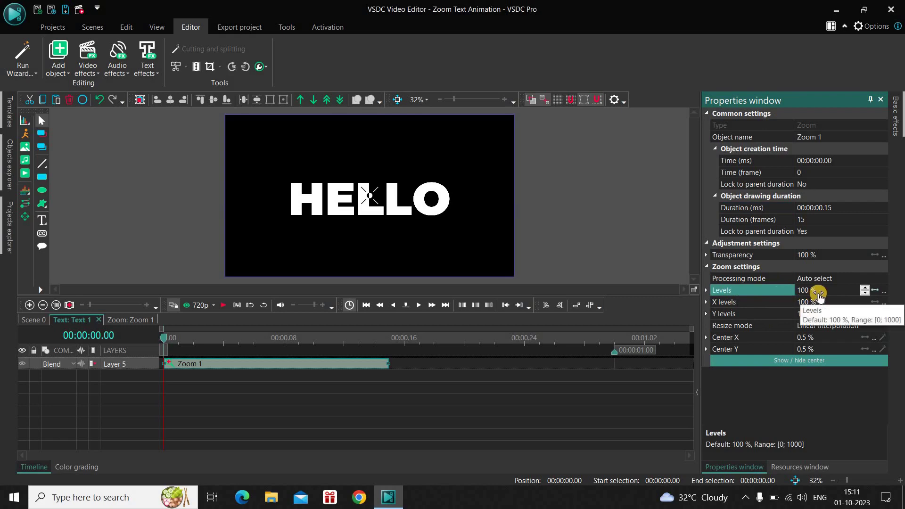
{"action": "left_click", "coordinate": [819, 293]}
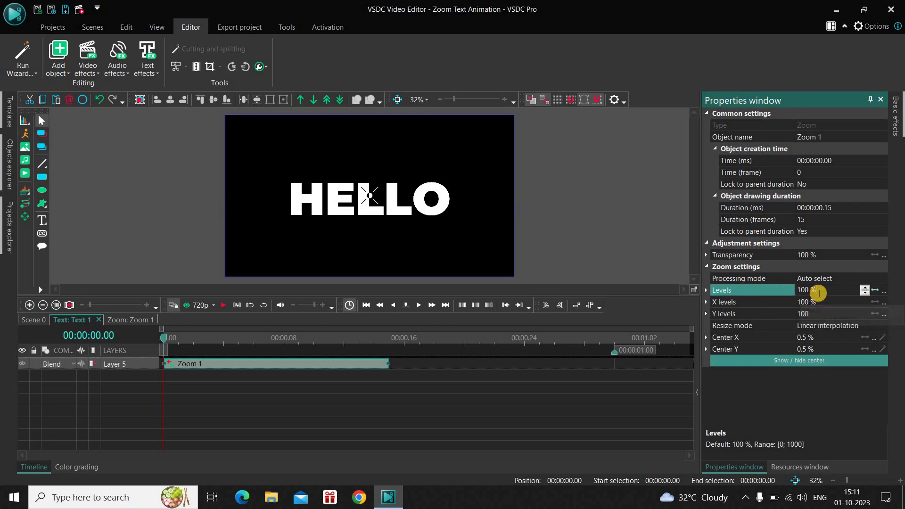
{"action": "left_click", "coordinate": [820, 293]}
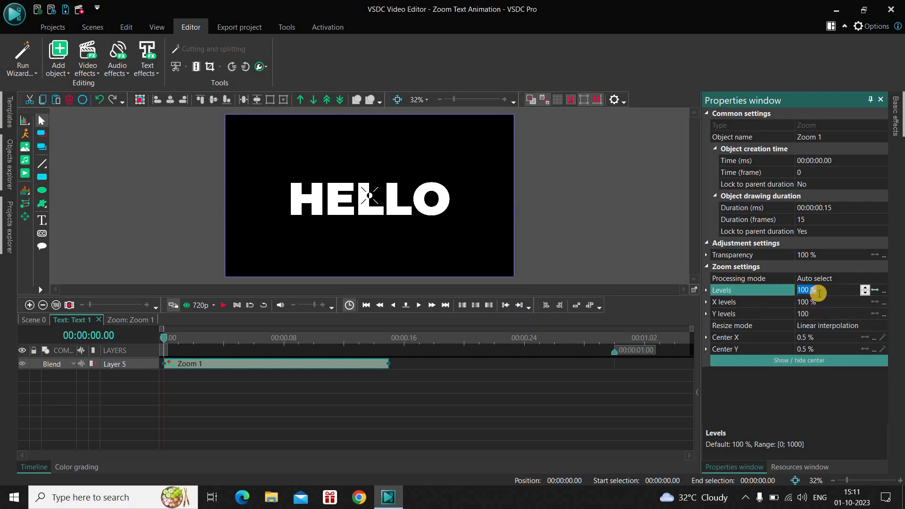
{"action": "key", "text": "BackSpace"}
{"action": "type", "text": "500;100"}
{"action": "key", "text": "Return"}
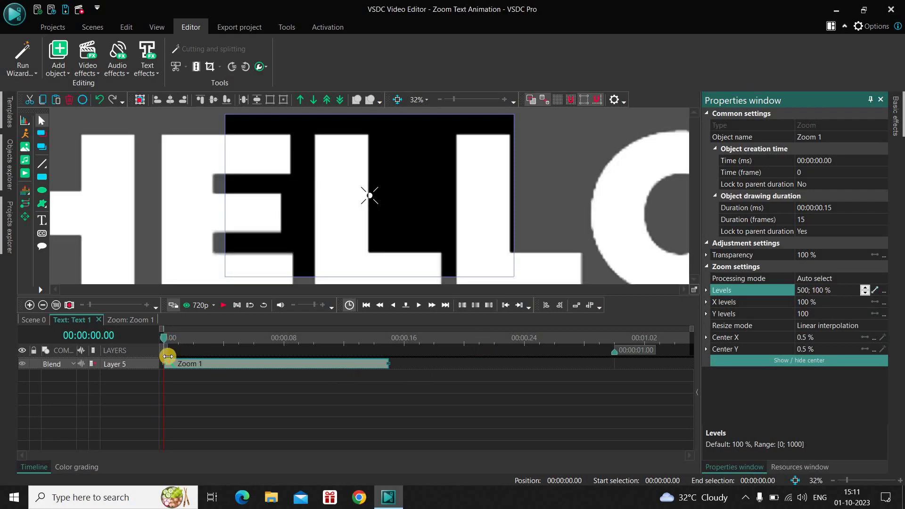
Step: Play the HELLO clip from its start to check the zoom-in effect
{"action": "key", "text": "space"}
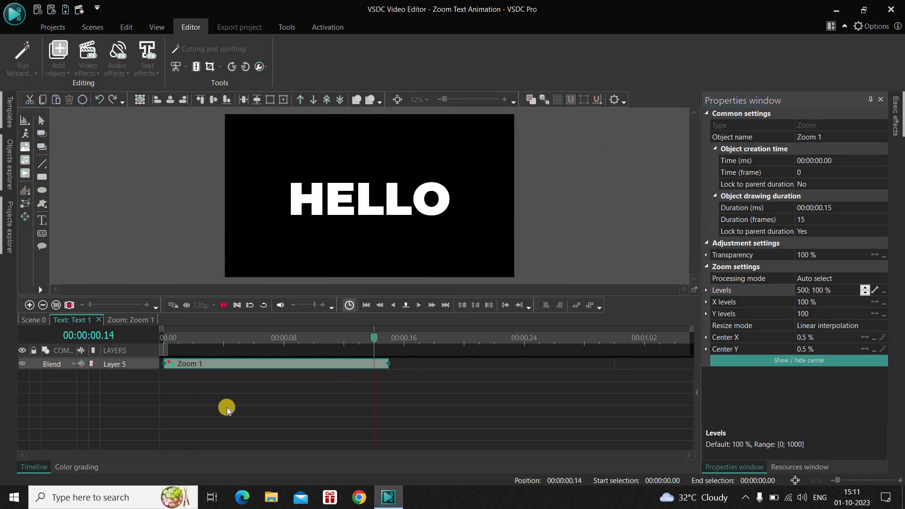
{"action": "left_click", "coordinate": [161, 338]}
{"action": "key", "text": "space"}
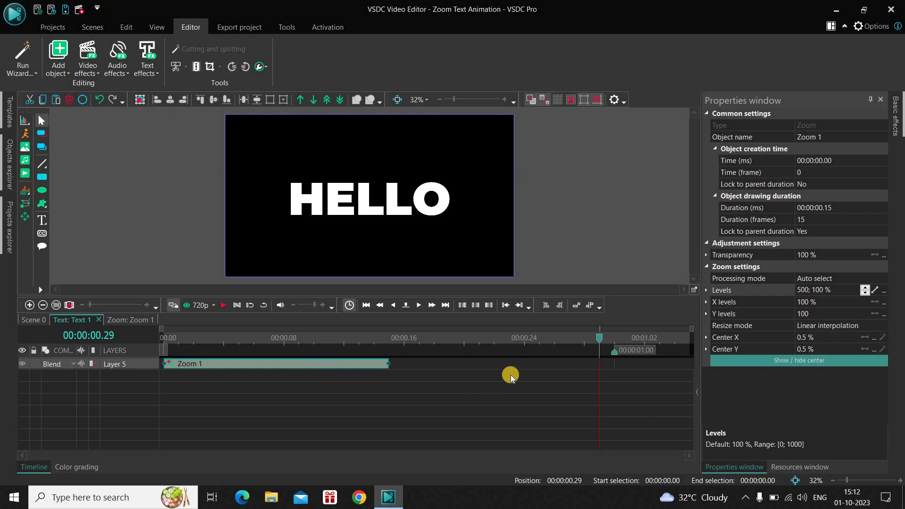
Step: Set the Zoom effect's Levels to 500; 85 %
{"action": "left_click", "coordinate": [842, 292]}
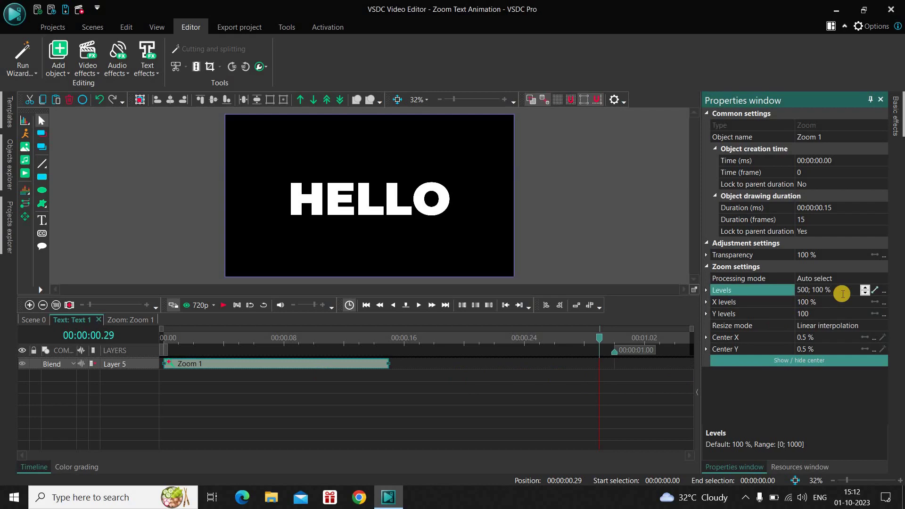
{"action": "key", "text": "BackSpace"}
{"action": "key", "text": "BackSpace"}
{"action": "key", "text": "BackSpace"}
{"action": "key", "text": "BackSpace"}
{"action": "key", "text": "BackSpace"}
{"action": "type", "text": "85"}
{"action": "key", "text": "Return"}
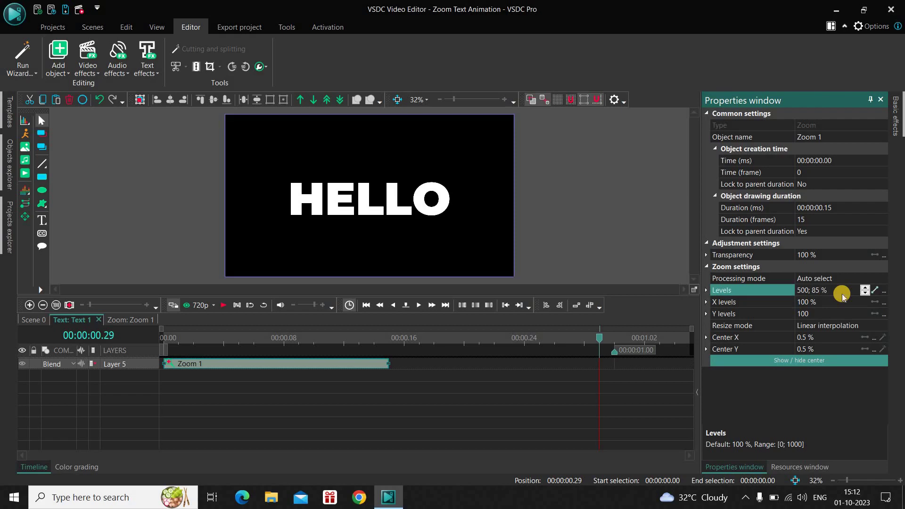
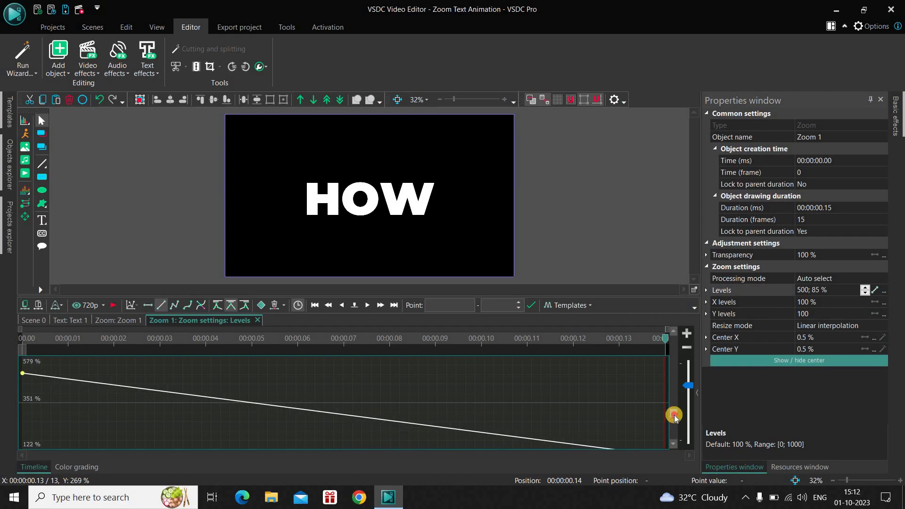
Step: Add a point at 00:00:00.12 on the zoom's Levels curve and set its value to 85 %
{"action": "left_click", "coordinate": [675, 416]}
{"action": "left_click_drag", "start_coordinate": [674, 417], "coordinate": [676, 428]}
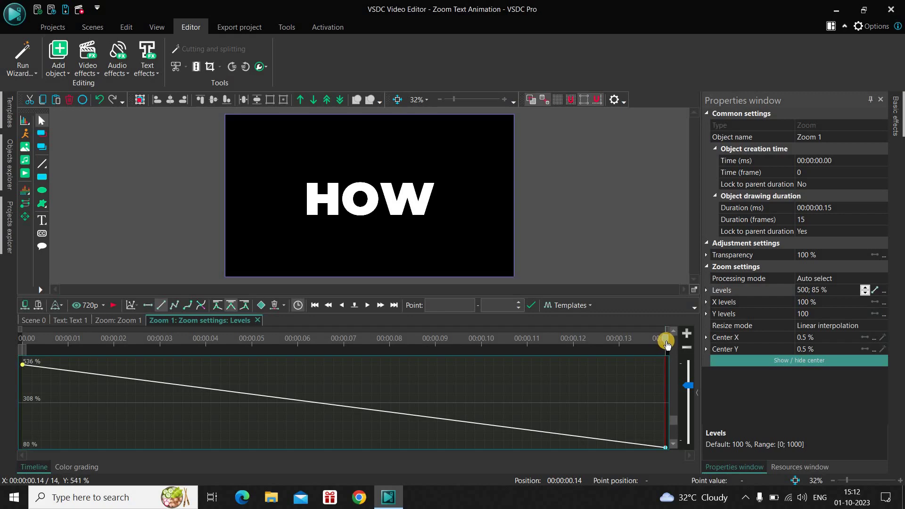
{"action": "left_click", "coordinate": [574, 337]}
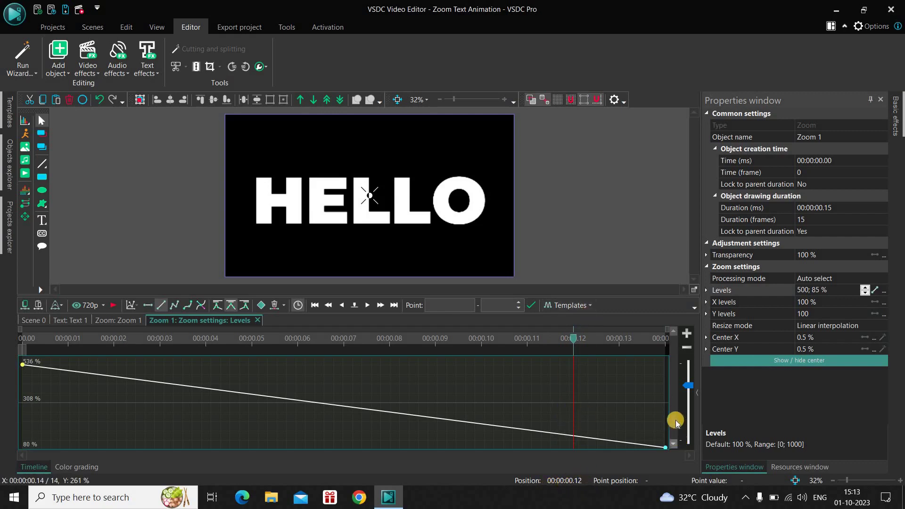
{"action": "left_click_drag", "start_coordinate": [676, 422], "coordinate": [676, 430]}
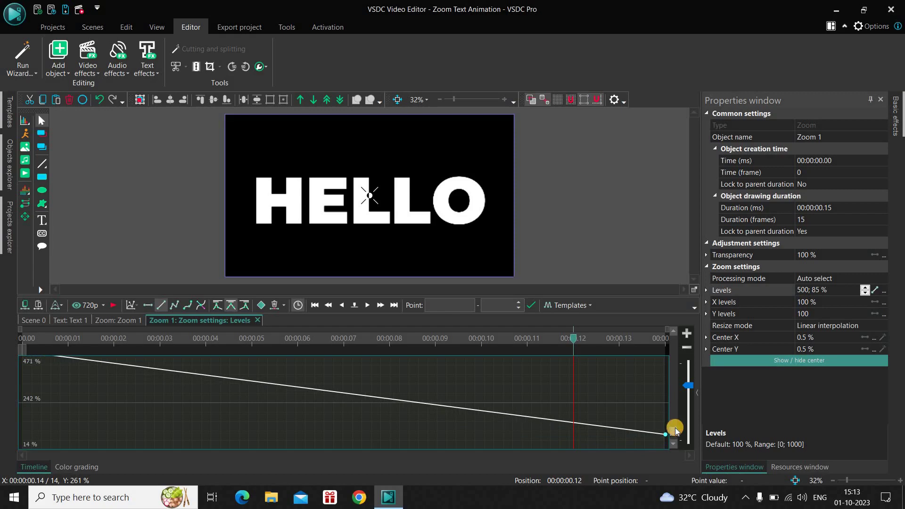
{"action": "left_click", "coordinate": [260, 304]}
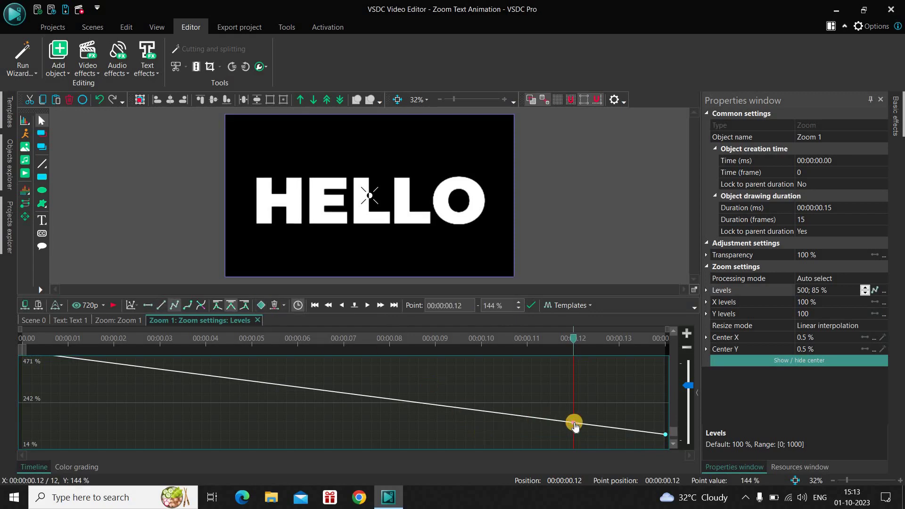
{"action": "mouse_move", "coordinate": [575, 426]}
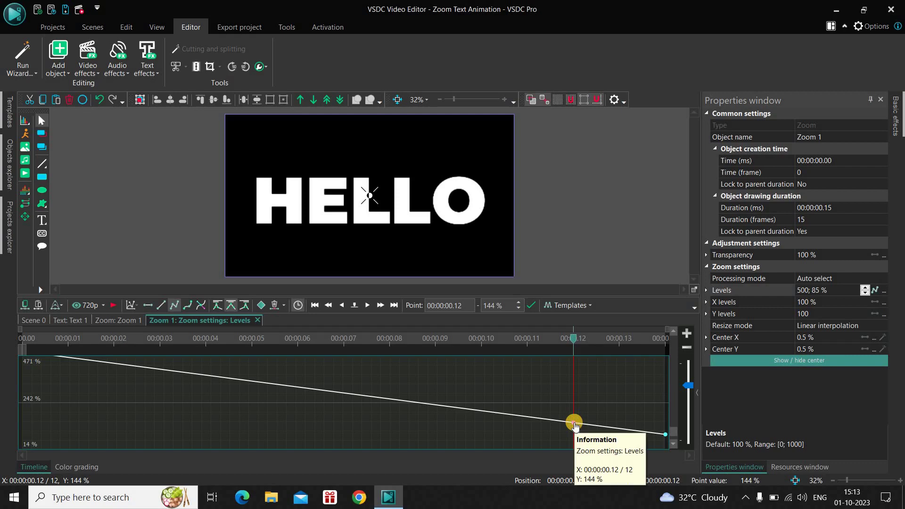
{"action": "left_click", "coordinate": [512, 306]}
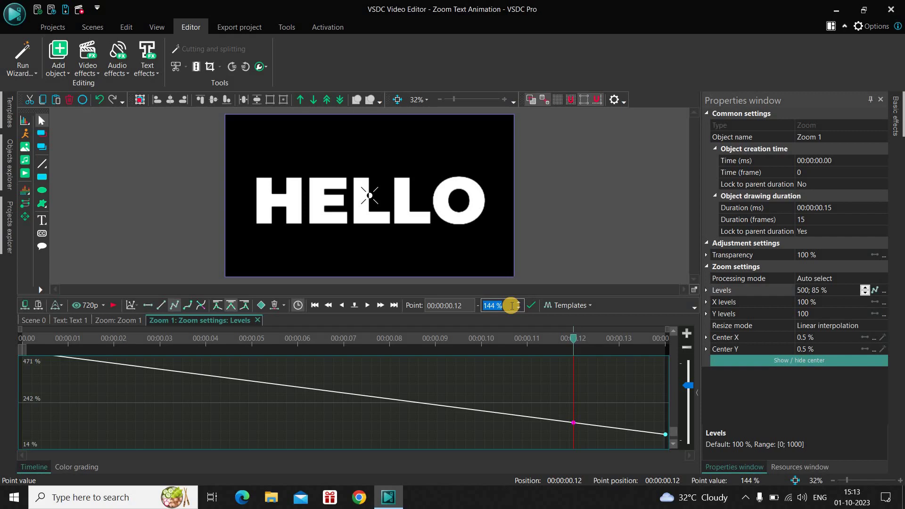
{"action": "key", "text": "BackSpace"}
{"action": "key", "text": "Return"}
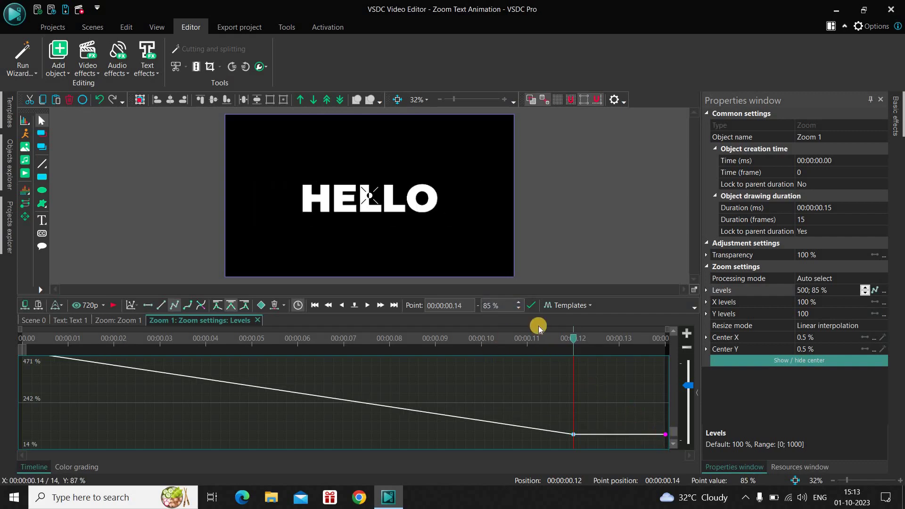
Step: Set the last point of the Levels curve, at 00:00:00.14, to 100 %
{"action": "double_click", "coordinate": [505, 305]}
{"action": "type", "text": "1"}
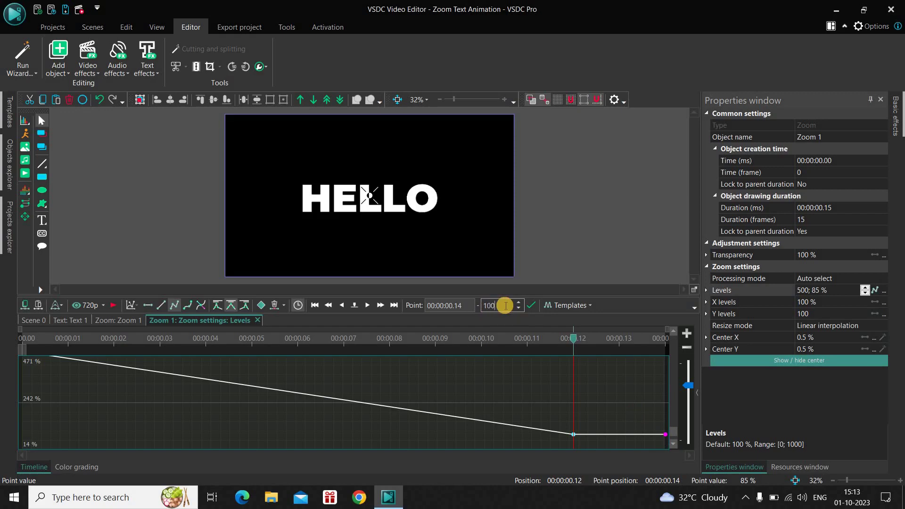
{"action": "type", "text": "00"}
{"action": "key", "text": "Return"}
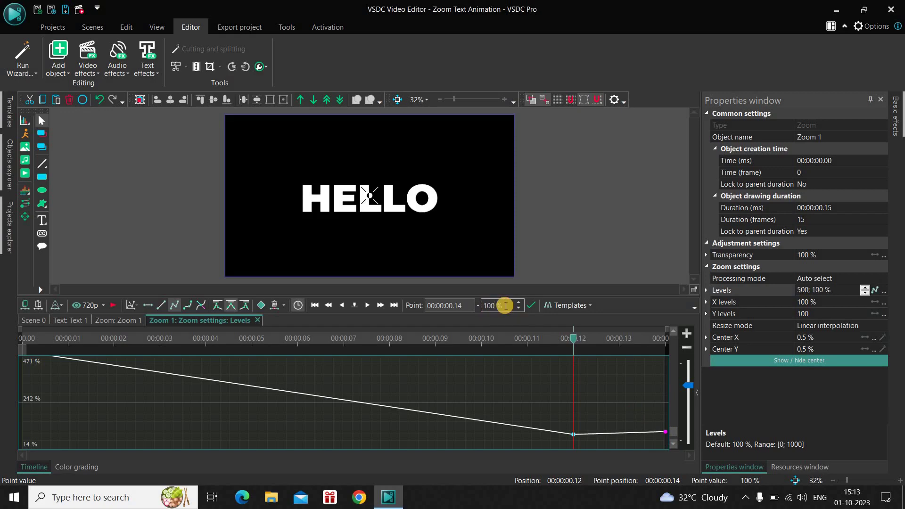
Step: Play the zoom twice from the start of the Levels curve to check the bounce on HELLO
{"action": "left_click", "coordinate": [22, 342]}
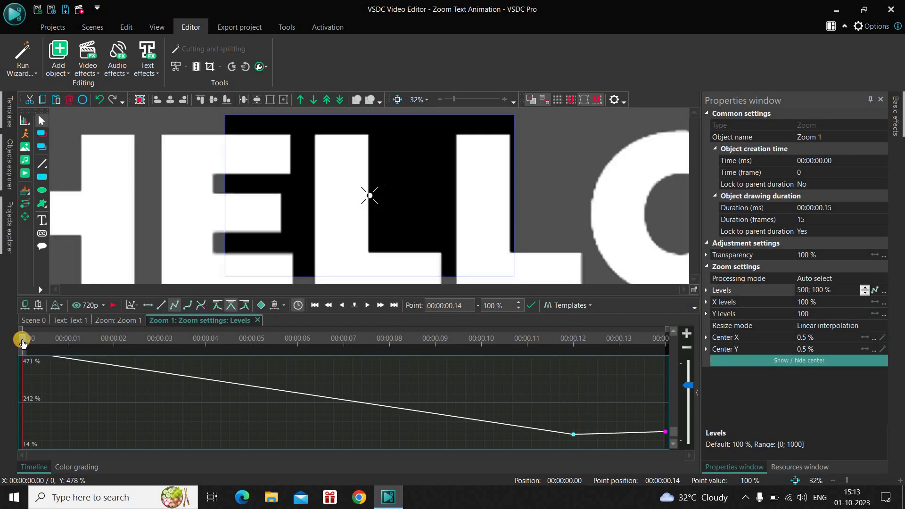
{"action": "key", "text": "space"}
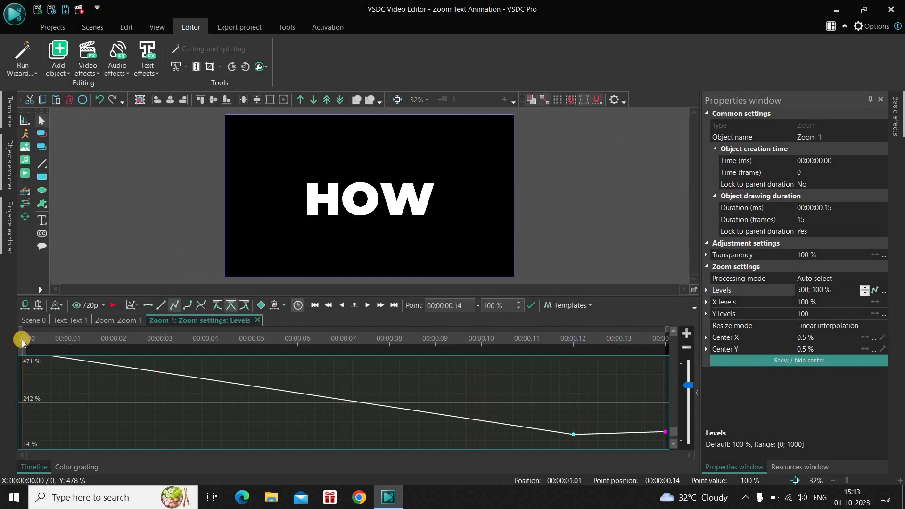
{"action": "left_click", "coordinate": [23, 341]}
{"action": "key", "text": "space"}
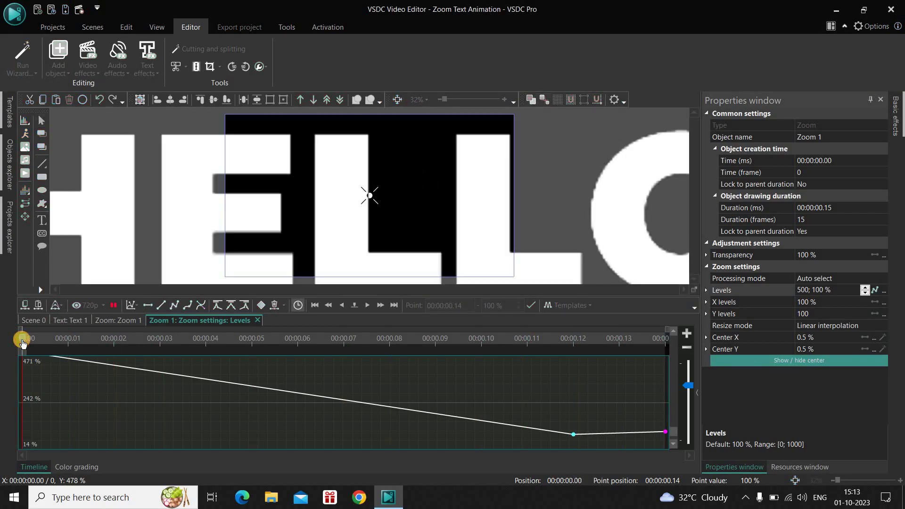
Step: Replay the zoom animation from the start of the curve through the following words
{"action": "left_click", "coordinate": [22, 343]}
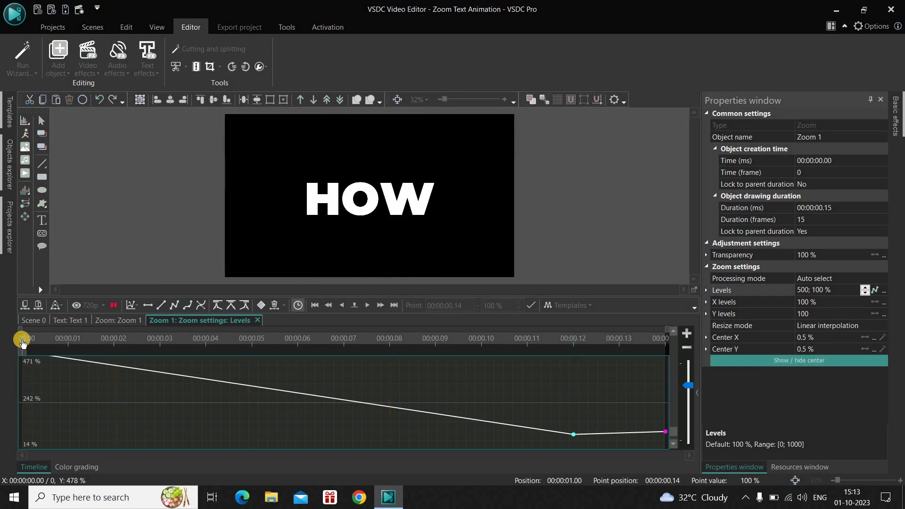
{"action": "left_click", "coordinate": [22, 343]}
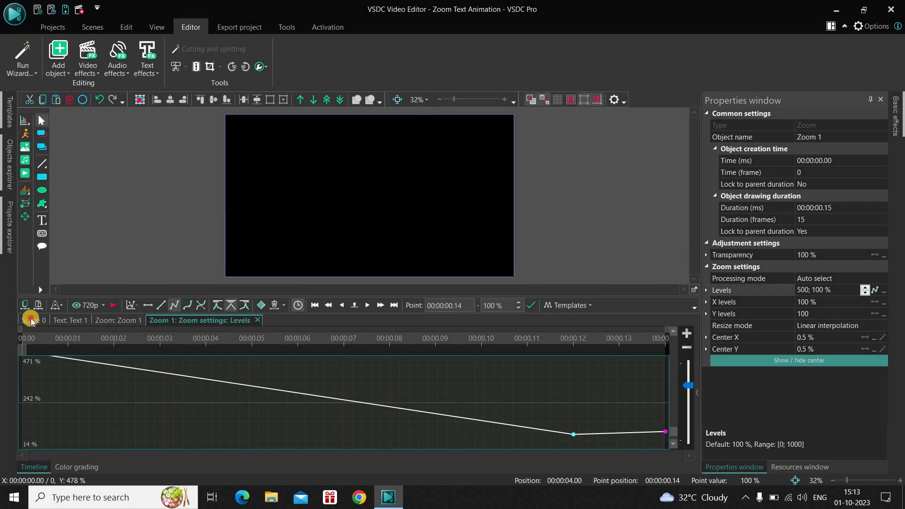
Step: Add a Fade In transparency effect inside the HELLO clip, placed from the start of the clip on a new layer
{"action": "left_click", "coordinate": [31, 321]}
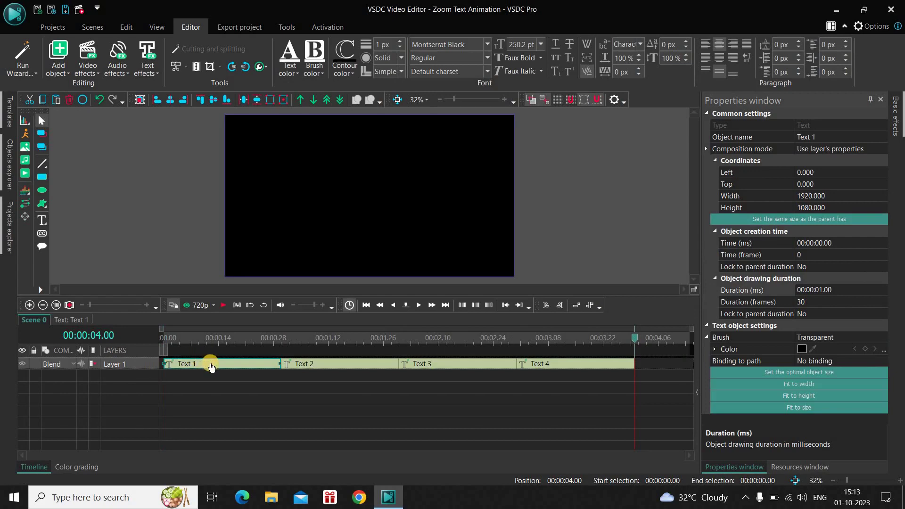
{"action": "double_click", "coordinate": [211, 366]}
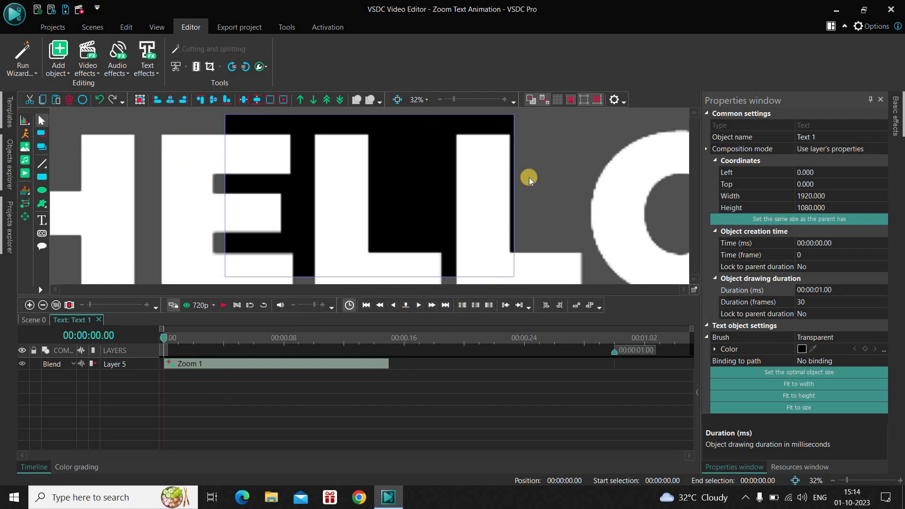
{"action": "left_click", "coordinate": [89, 68]}
{"action": "mouse_move", "coordinate": [152, 148]}
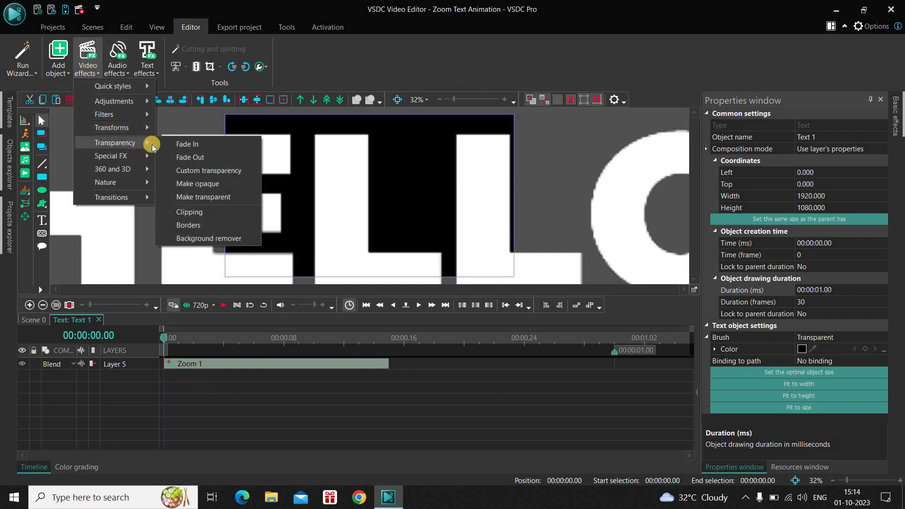
{"action": "left_click", "coordinate": [195, 145]}
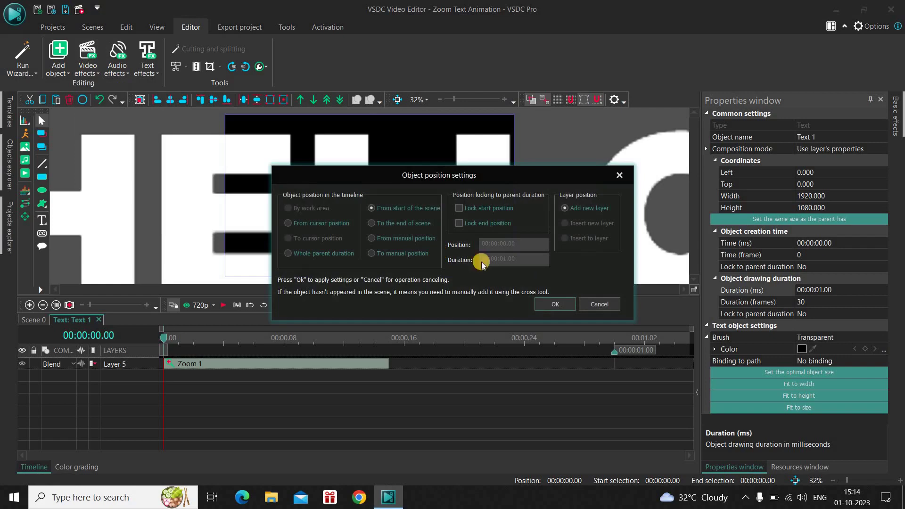
{"action": "left_click", "coordinate": [568, 309]}
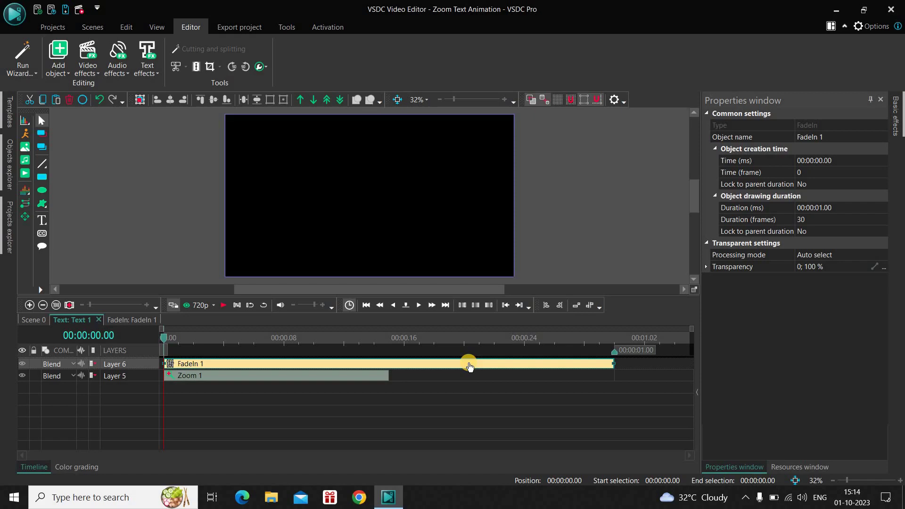
Step: Set the duration of HELLO's fade-in effect to 00:00:00.07
{"action": "left_click", "coordinate": [824, 207]}
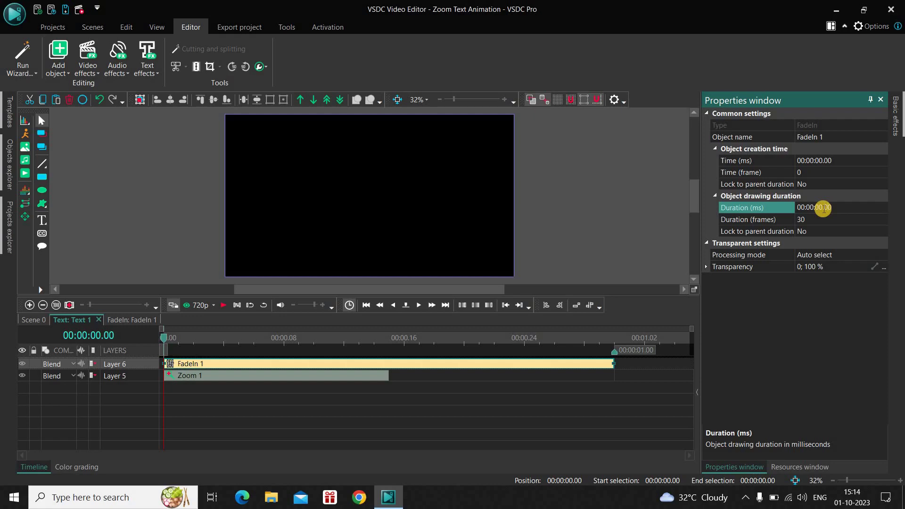
{"action": "key", "text": "Return"}
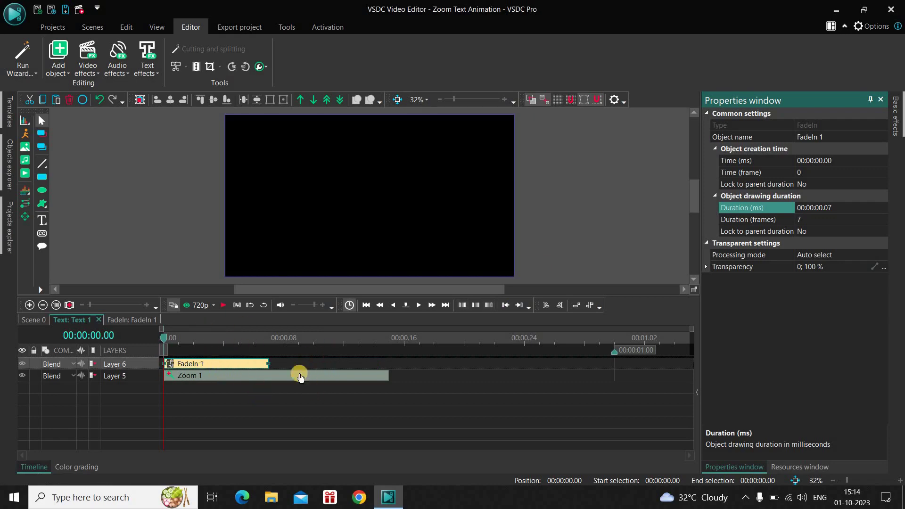
{"action": "left_click", "coordinate": [241, 367]}
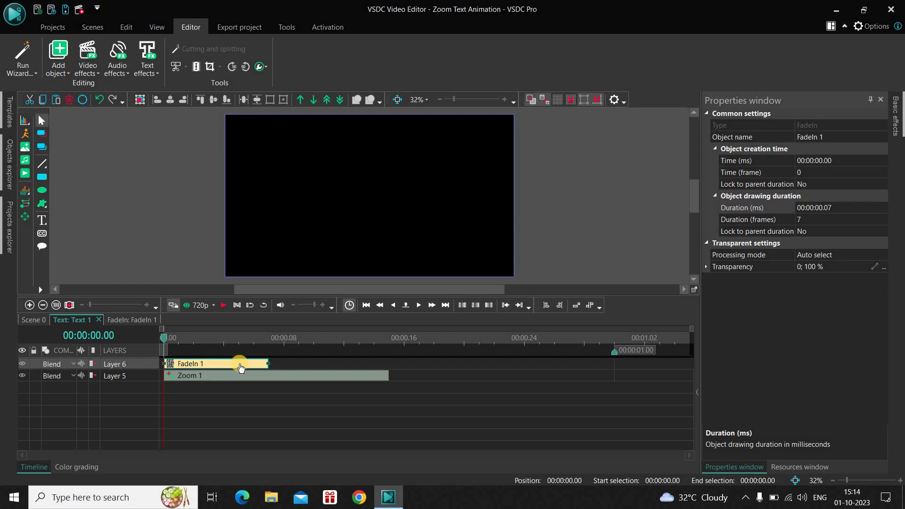
{"action": "left_click", "coordinate": [279, 375]}
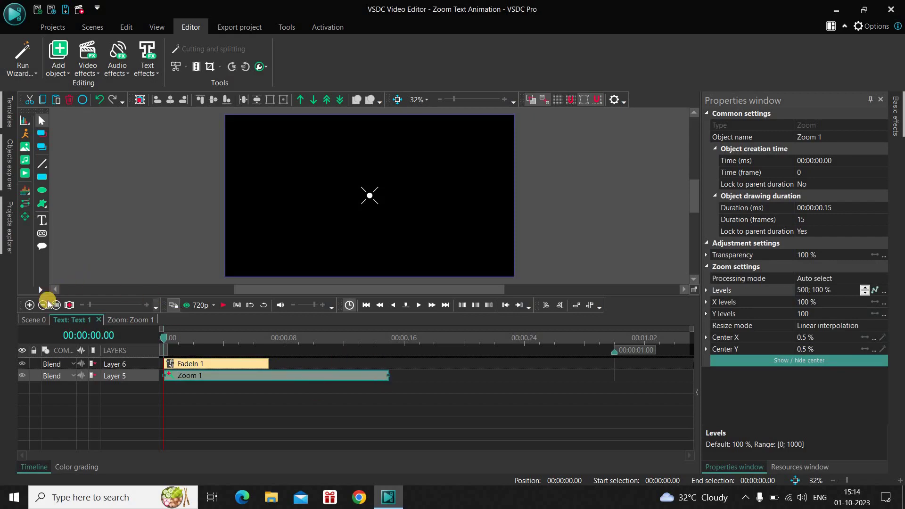
Step: Return to the main scene and play the HELLO clip to check the zoom combined with the fade-in
{"action": "left_click", "coordinate": [28, 322]}
{"action": "left_click", "coordinate": [191, 369]}
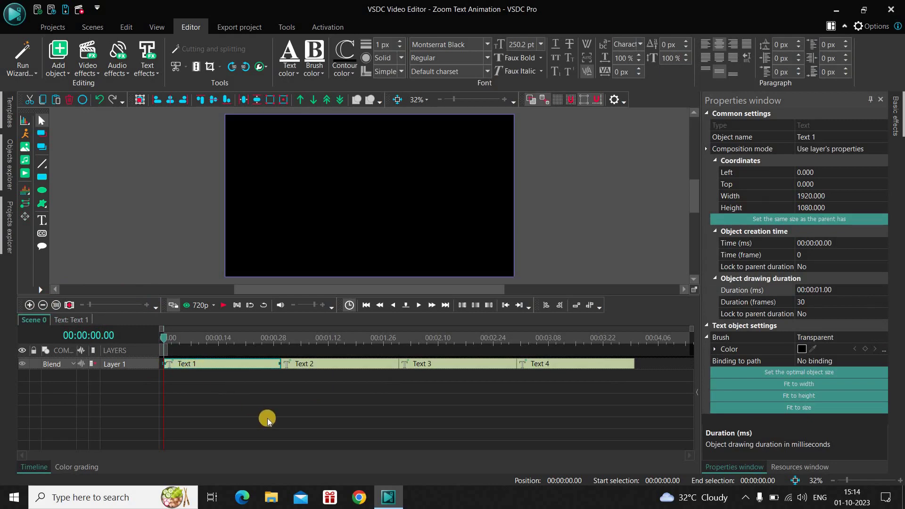
{"action": "key", "text": "space"}
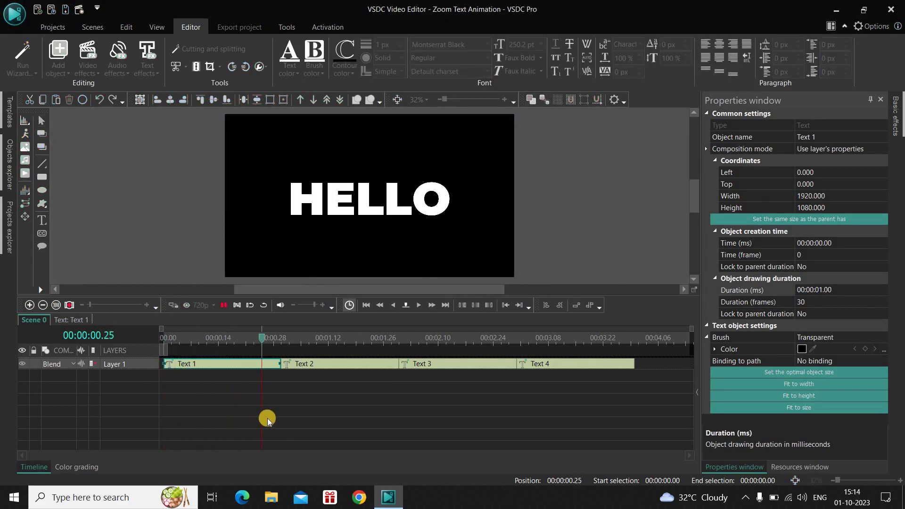
{"action": "key", "text": "space"}
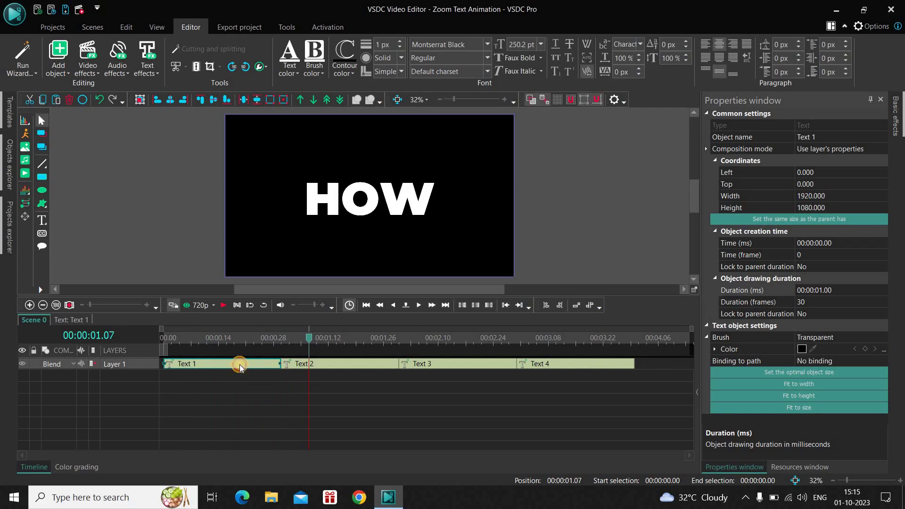
Step: Copy both the fade-in and Zoom effects from the HELLO clip and paste them into the HOW clip
{"action": "double_click", "coordinate": [238, 364]}
{"action": "left_click", "coordinate": [213, 376]}
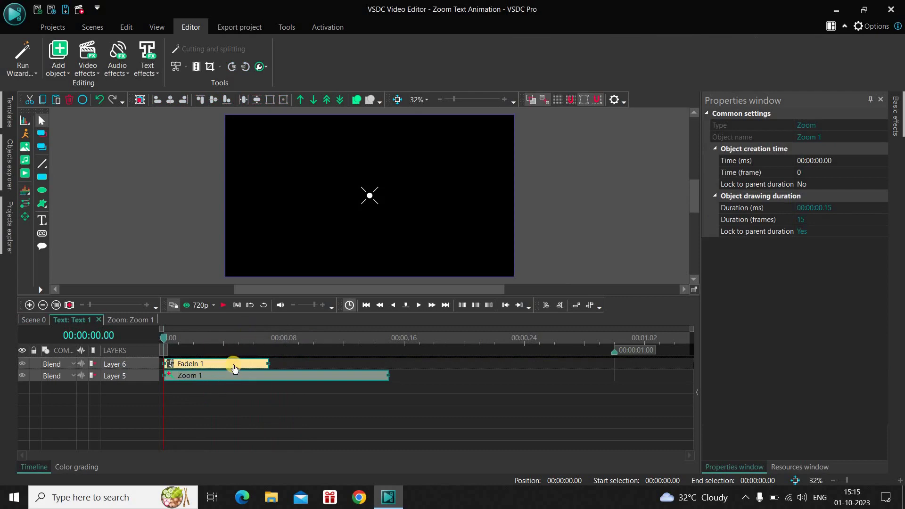
{"action": "left_click", "coordinate": [26, 320]}
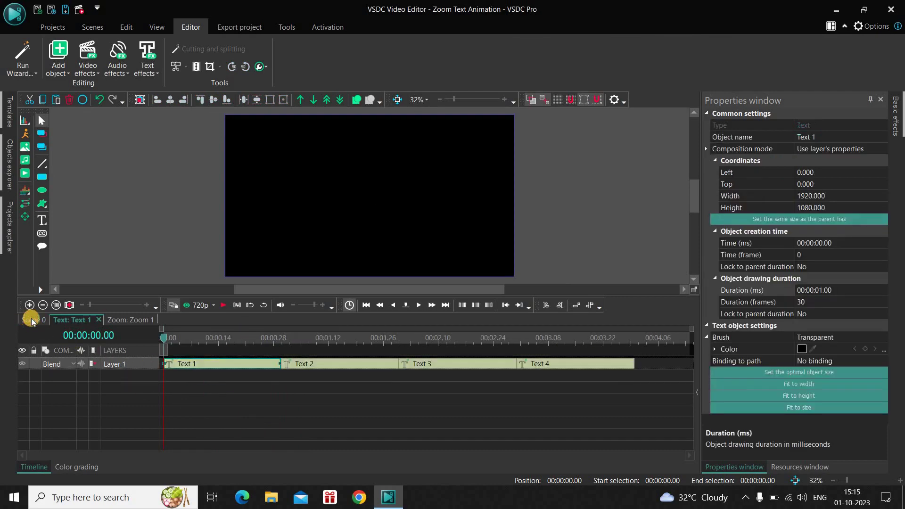
{"action": "double_click", "coordinate": [323, 366]}
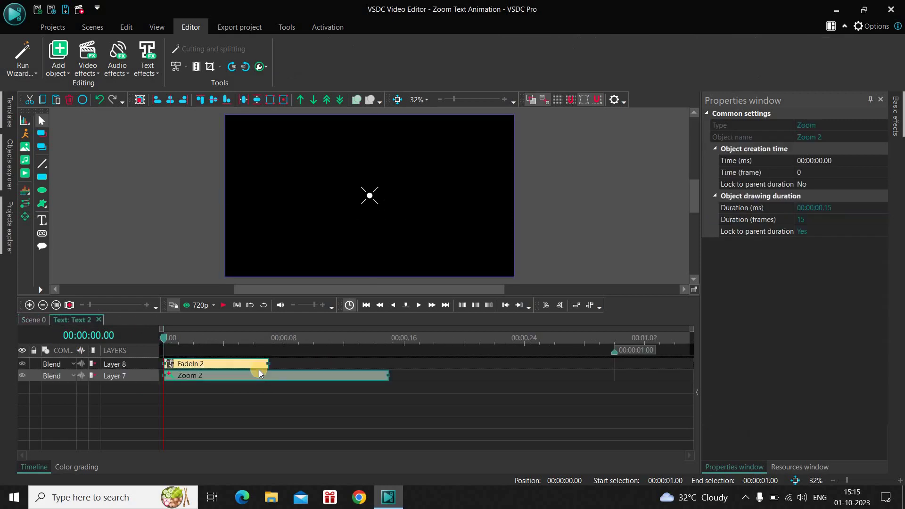
Step: Paste the copied fade-in and Zoom effects into the ARE clip and the YOU clip
{"action": "left_click", "coordinate": [35, 321]}
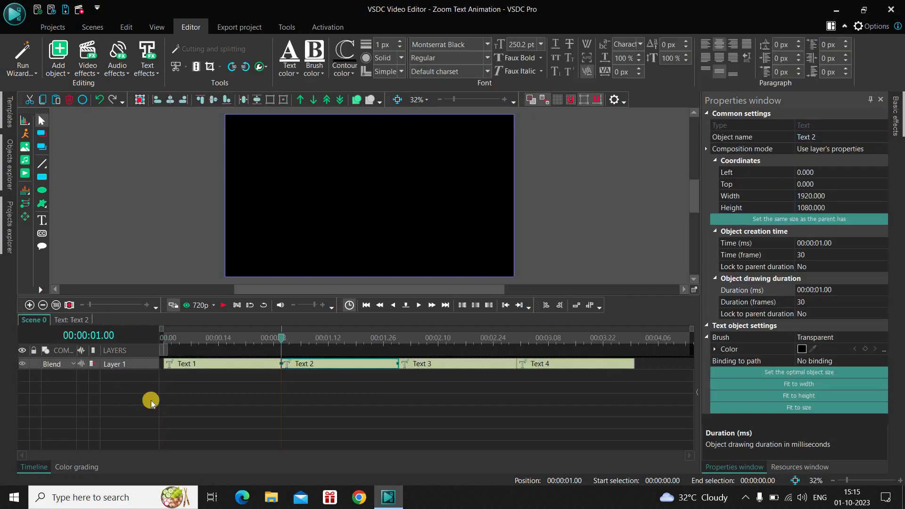
{"action": "double_click", "coordinate": [460, 364]}
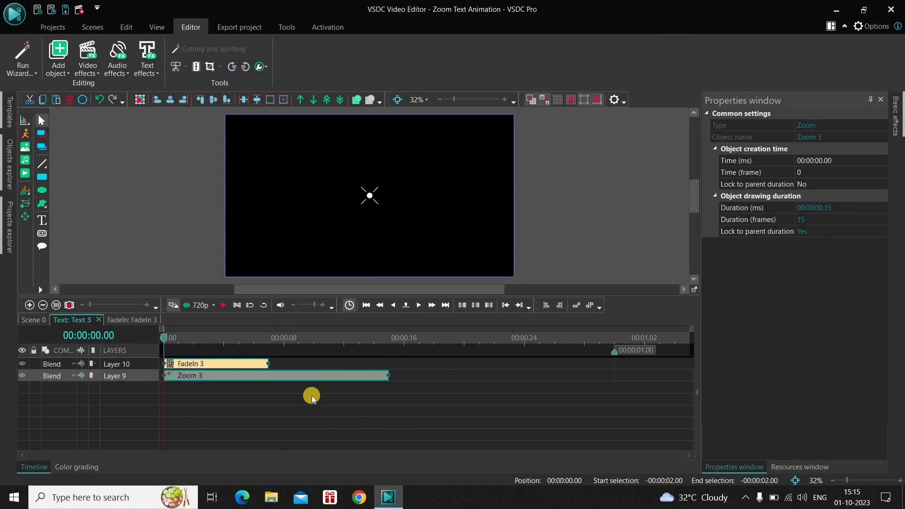
{"action": "left_click", "coordinate": [28, 322]}
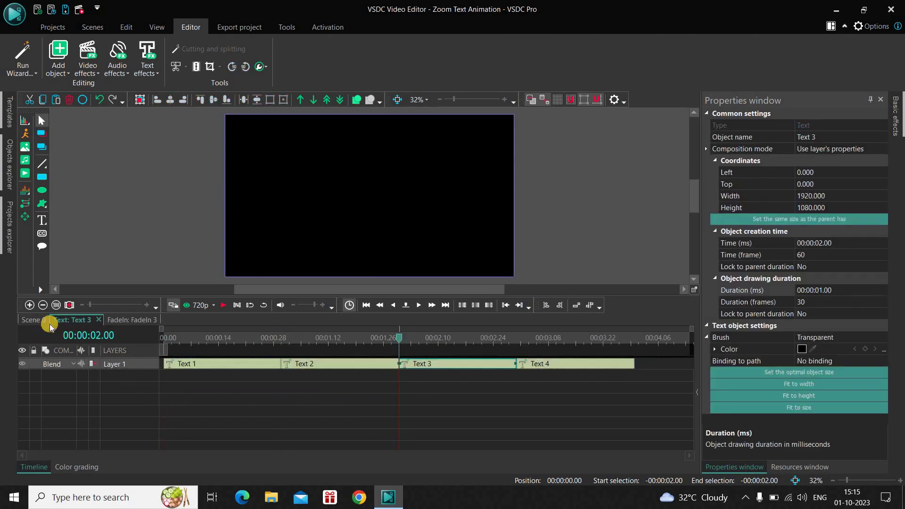
{"action": "double_click", "coordinate": [582, 363]}
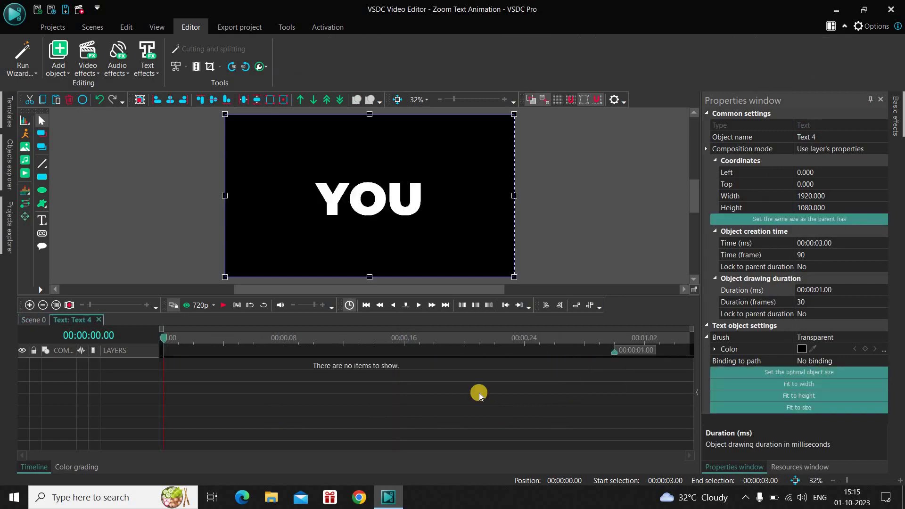
{"action": "key", "text": "ctrl+v"}
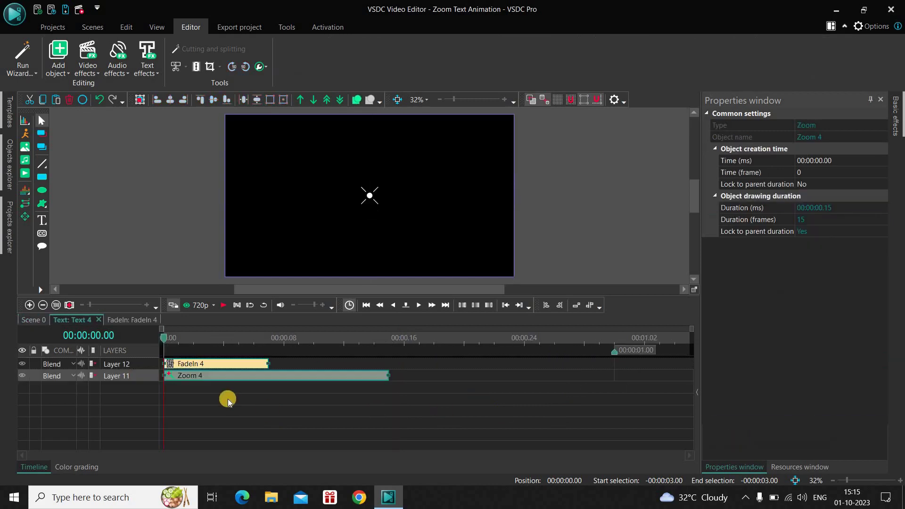
Step: Return to the main scene and play the whole four-word animation from the start three times
{"action": "left_click", "coordinate": [17, 320]}
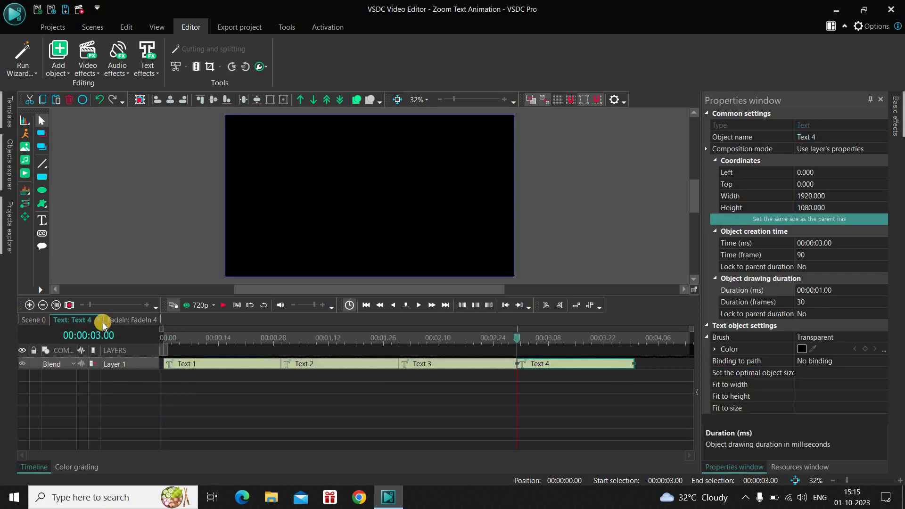
{"action": "left_click", "coordinate": [162, 338]}
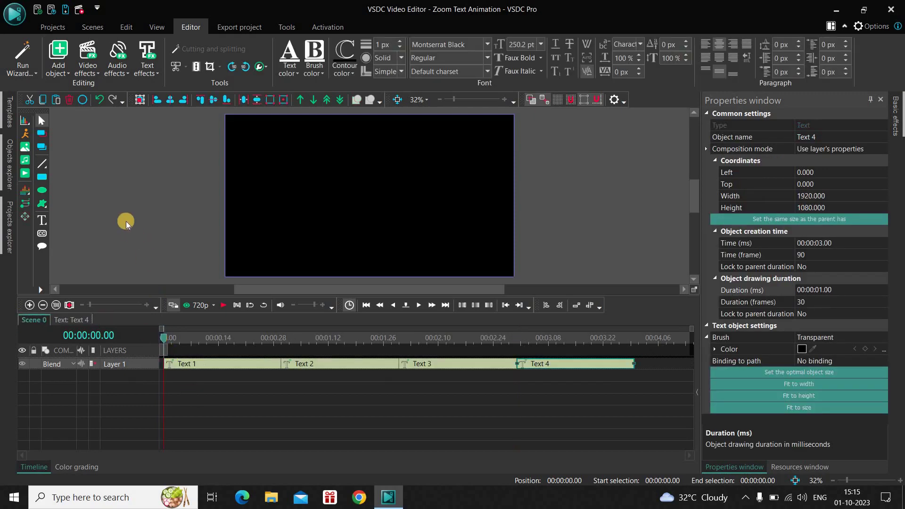
{"action": "key", "text": "space"}
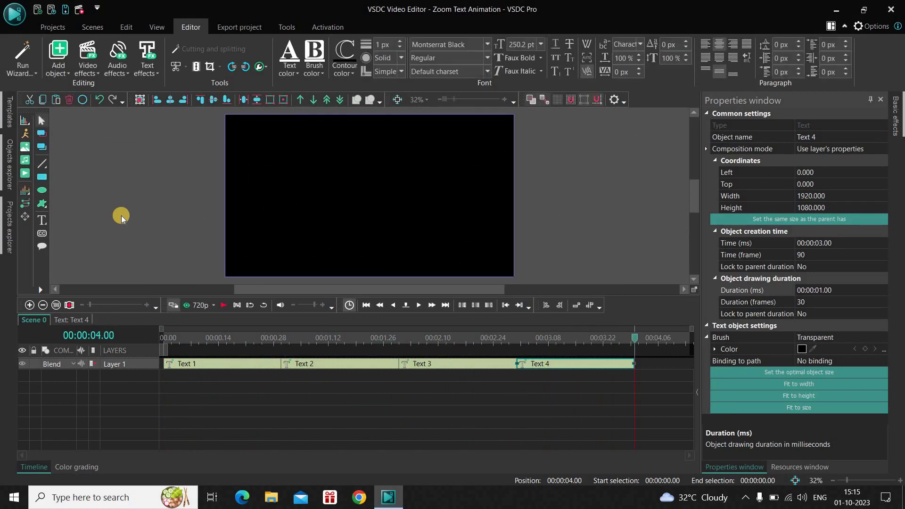
{"action": "left_click", "coordinate": [162, 339]}
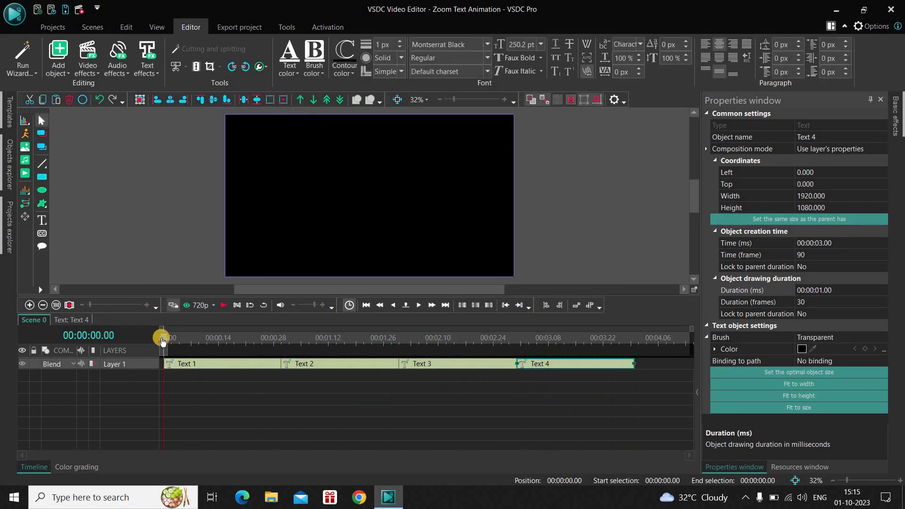
{"action": "key", "text": "space"}
{"action": "left_click", "coordinate": [162, 339]}
{"action": "key", "text": "space"}
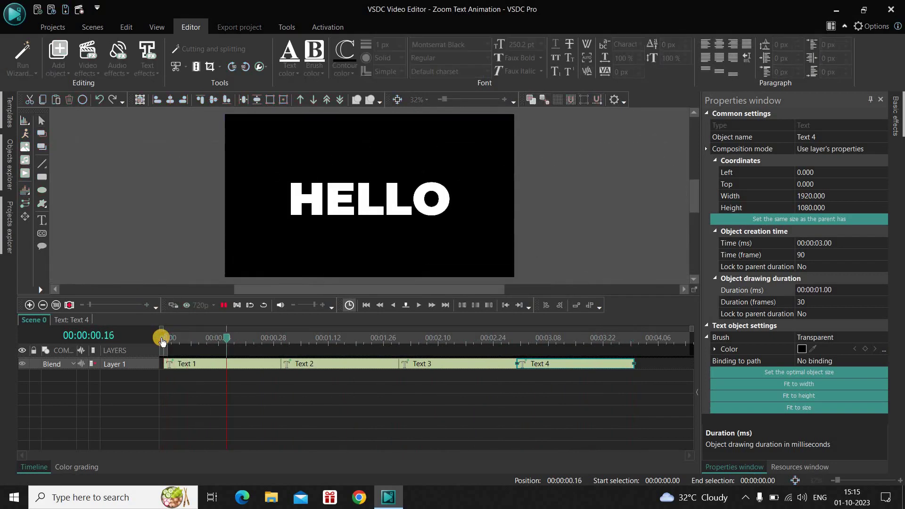